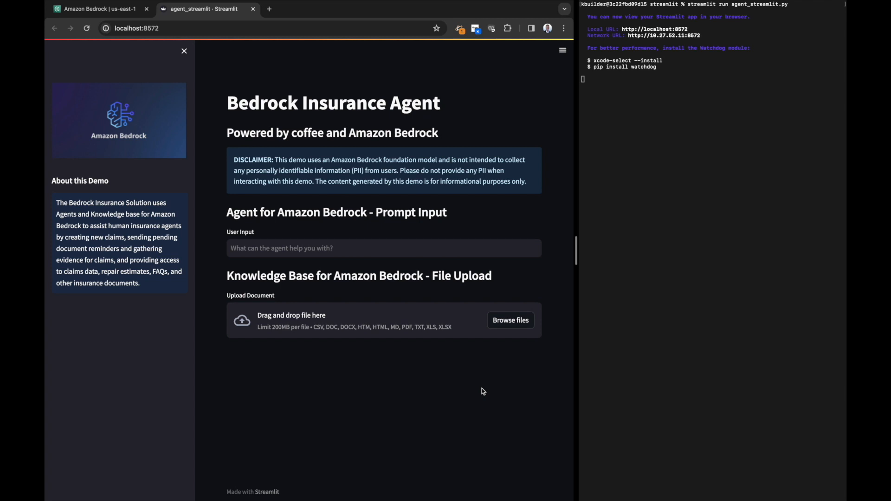
Examine the Bedrock Insurance Agent page's prompt input and knowledge base file upload sections
click(639, 182)
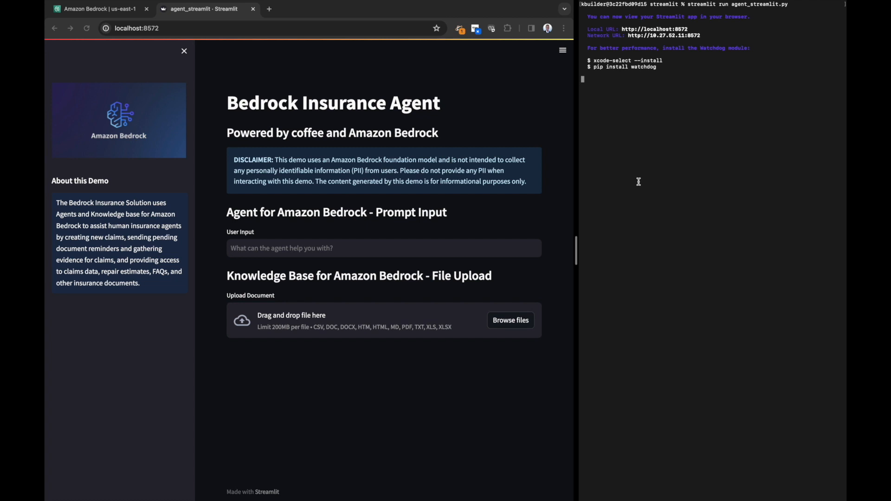
click(410, 376)
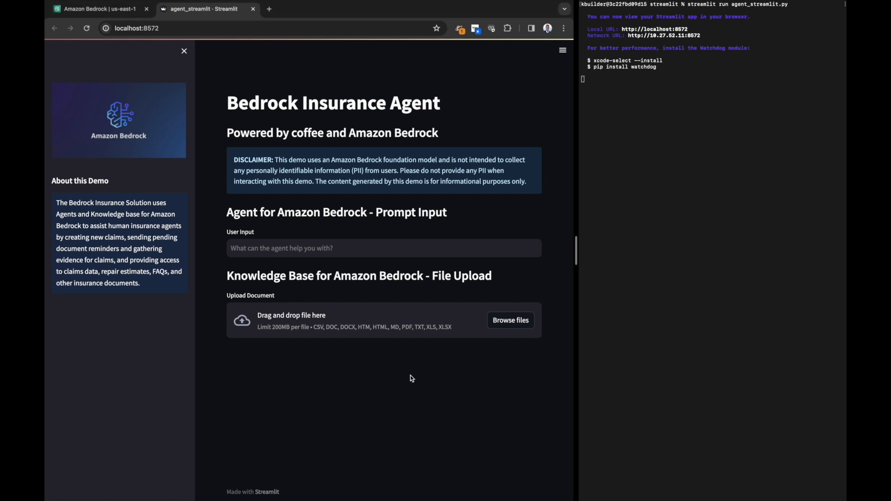
triple_click(246, 214)
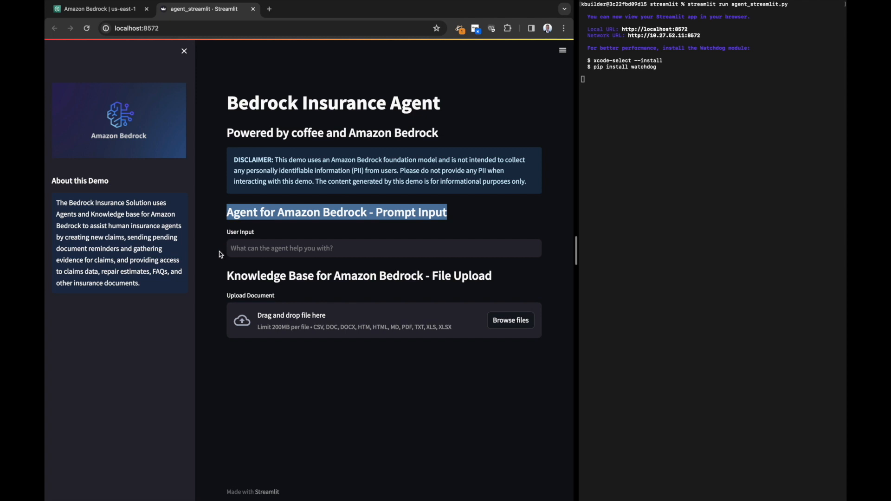
click(243, 250)
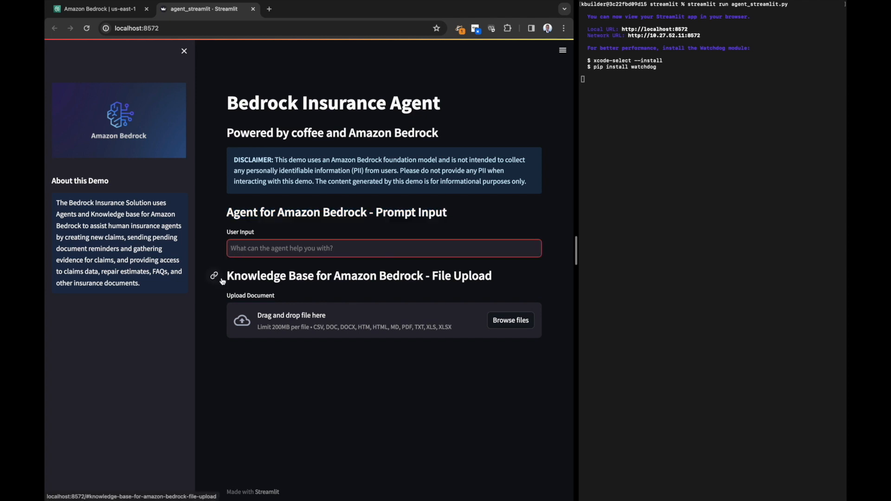
triple_click(243, 277)
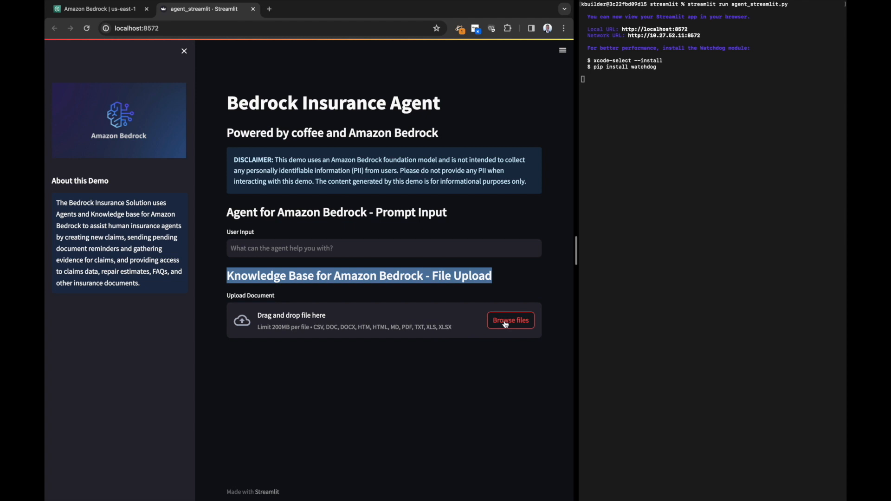
click(477, 401)
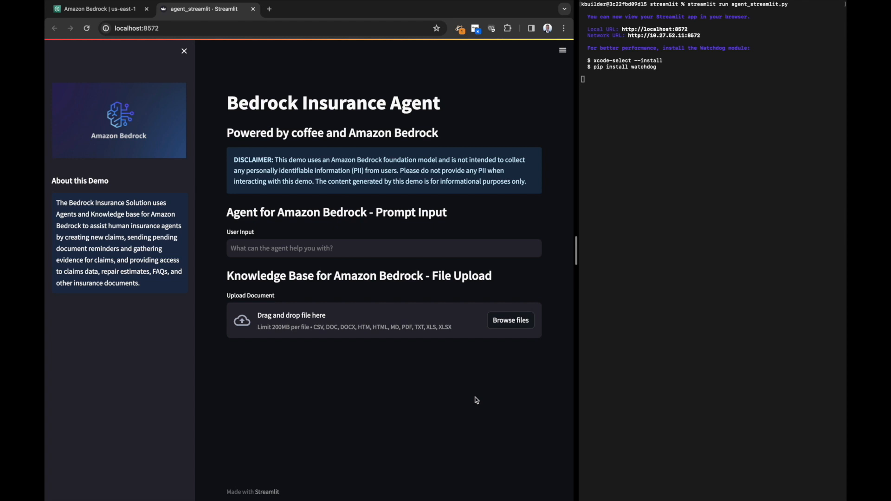
Switch to the Amazon Bedrock console and open the working draft of the insurance-agent
click(121, 14)
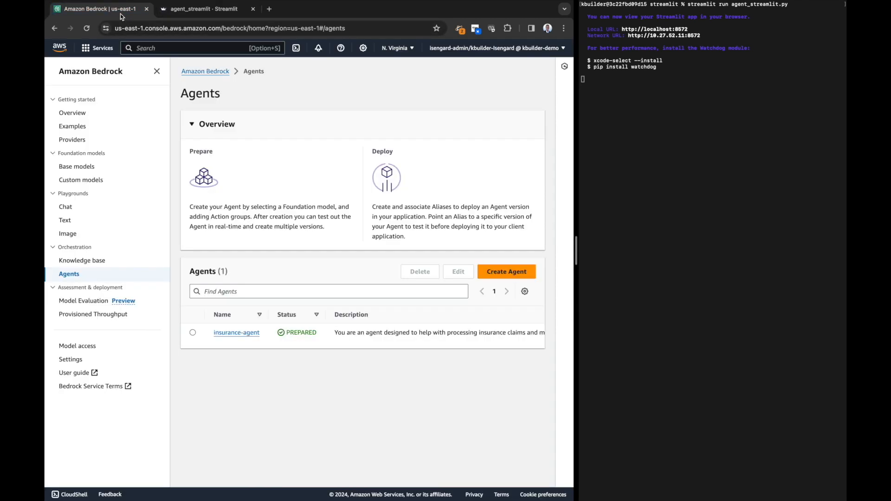
click(237, 332)
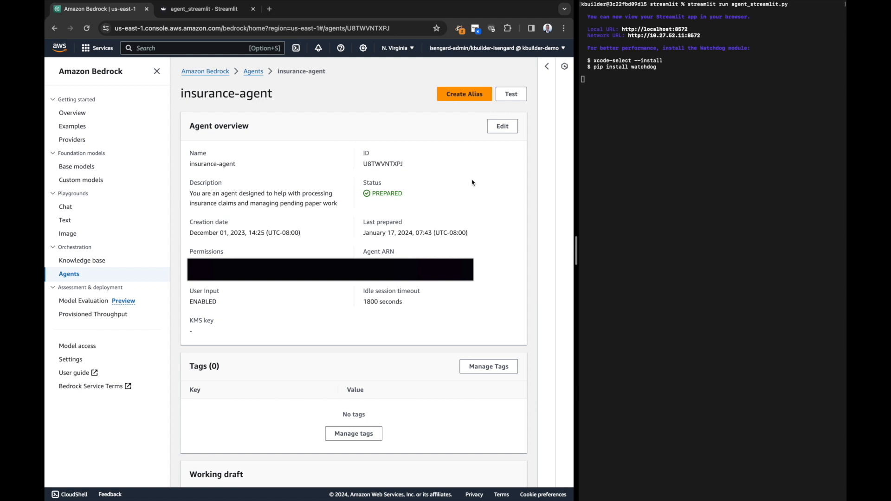
scroll(473, 182, down, 2)
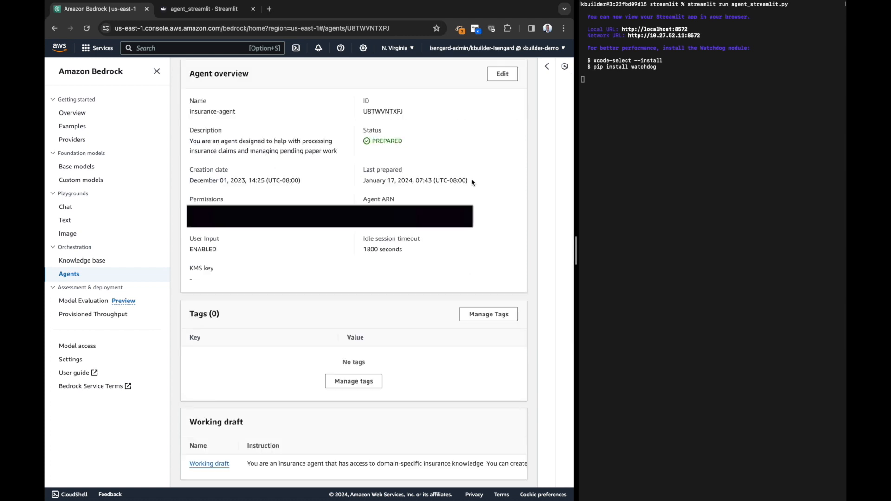
click(216, 464)
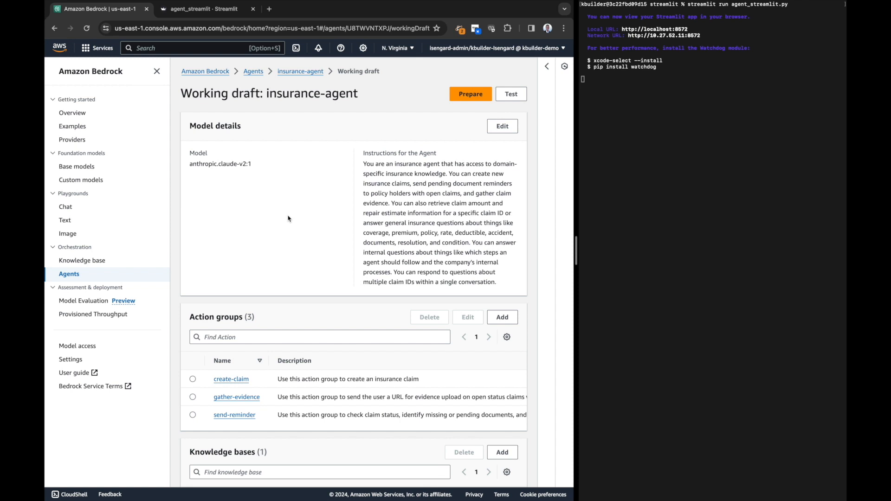
Review the working draft's model, its instructions for the agent and its action groups
double_click(199, 154)
triple_click(377, 153)
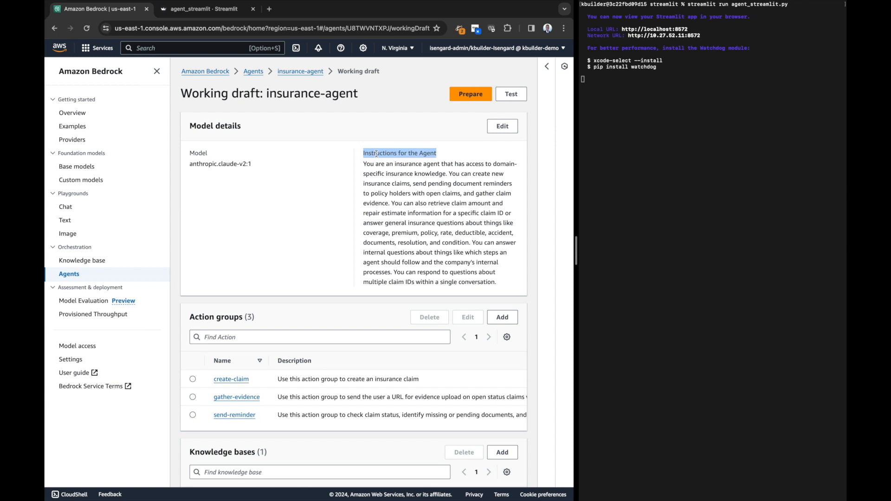
click(346, 210)
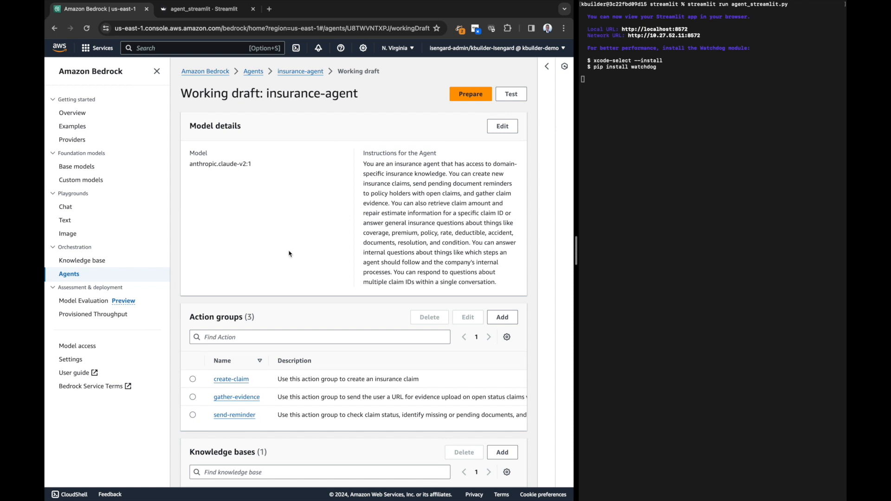
triple_click(199, 318)
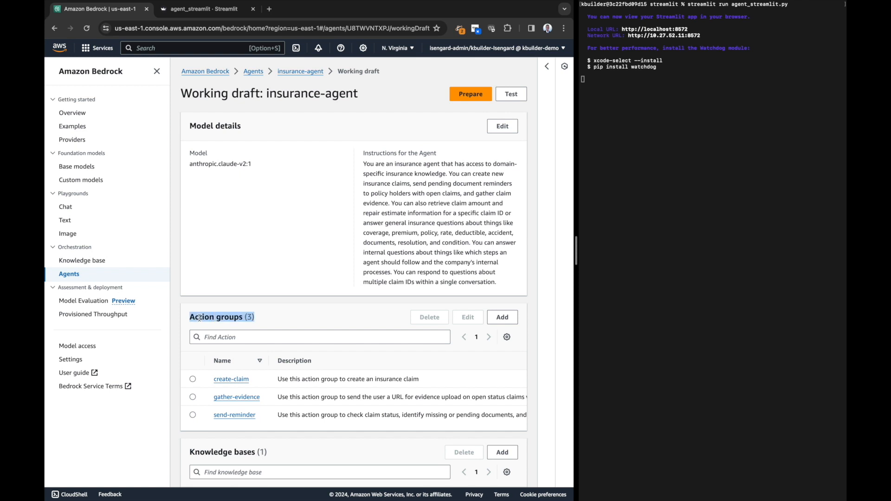
click(286, 320)
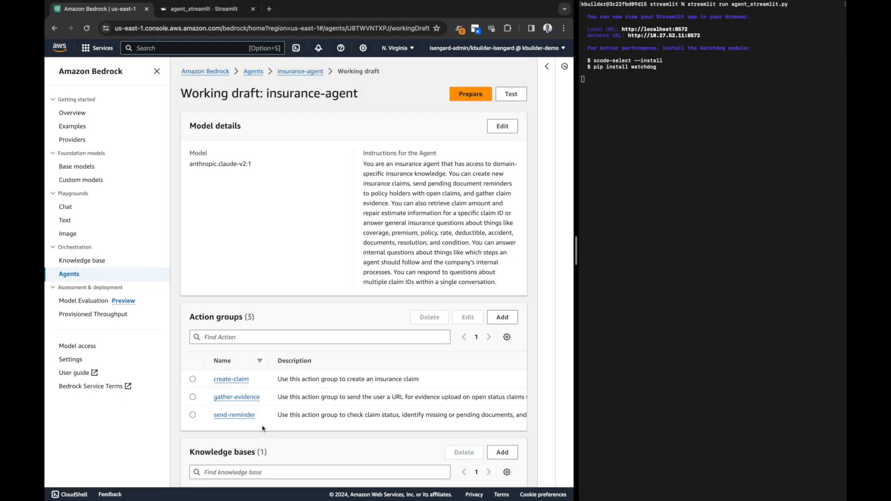
Open the create-claim action group and review its description, Lambda function and API schema
click(228, 380)
double_click(205, 190)
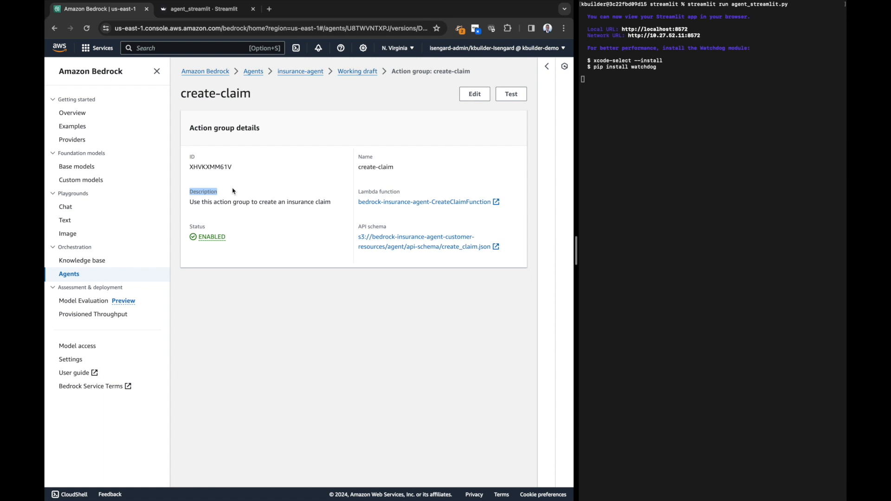
double_click(364, 192)
triple_click(364, 191)
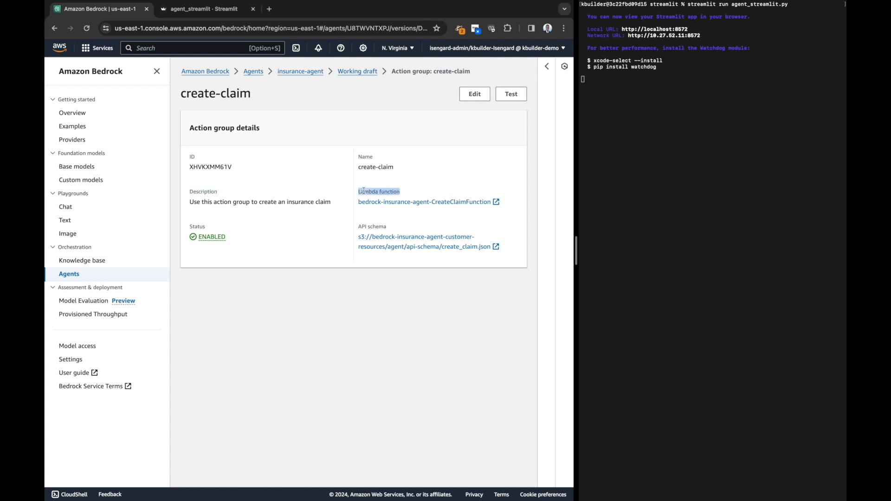
triple_click(363, 226)
click(313, 249)
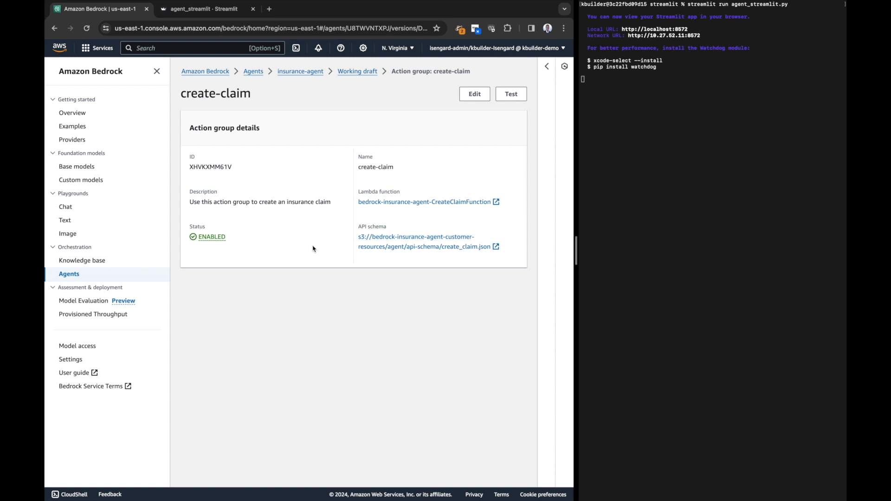
Return to the working draft, open its claims-knowledge-base and review the knowledge base instructions for the agent
click(361, 72)
scroll(315, 187, down, 3)
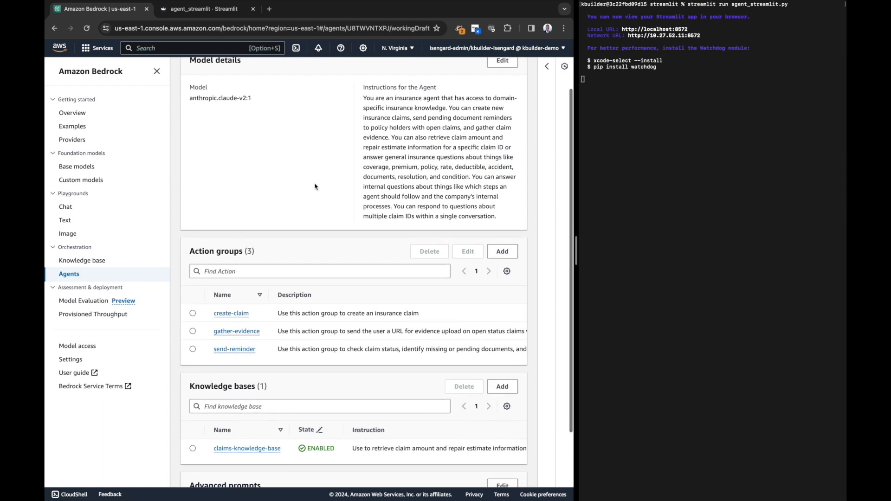
triple_click(218, 388)
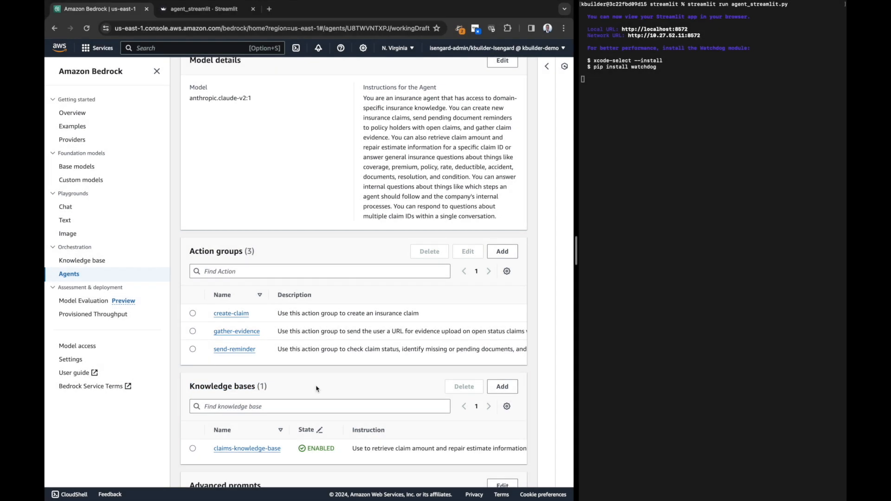
scroll(316, 389, down, 2)
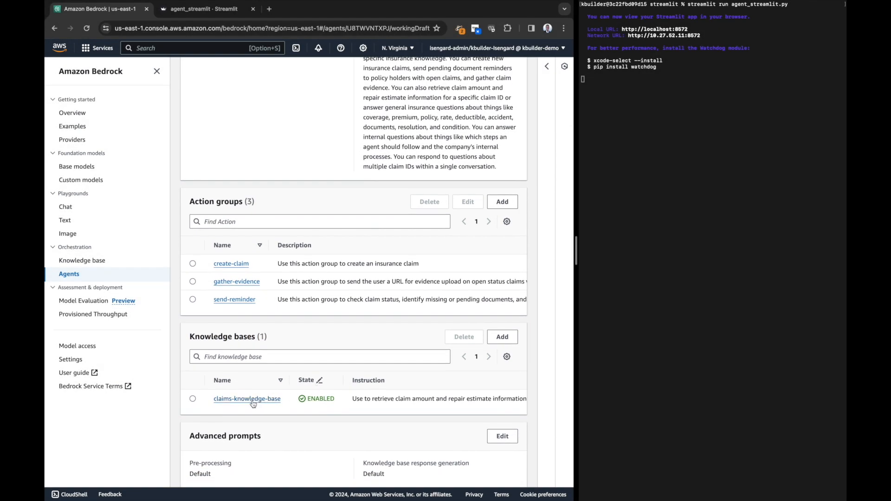
click(253, 402)
triple_click(377, 156)
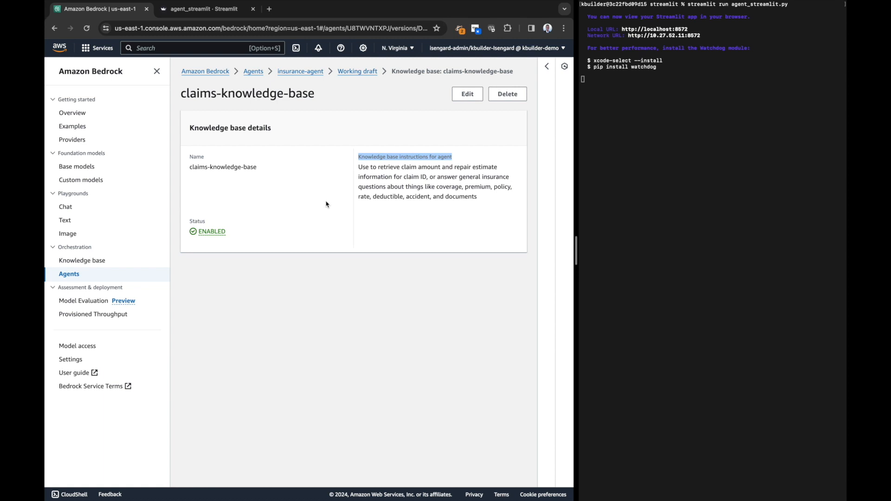
Open claims-knowledge-base from the Bedrock knowledge bases and view its data source section
click(92, 261)
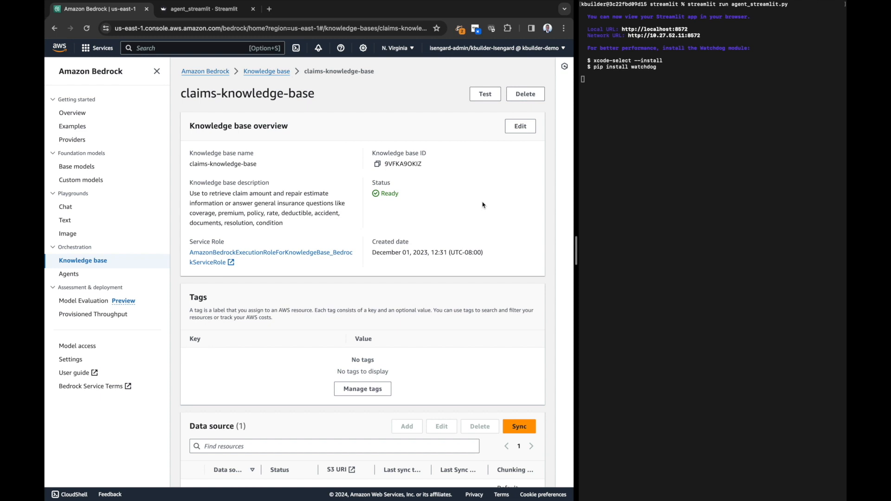
scroll(482, 206, down, 1)
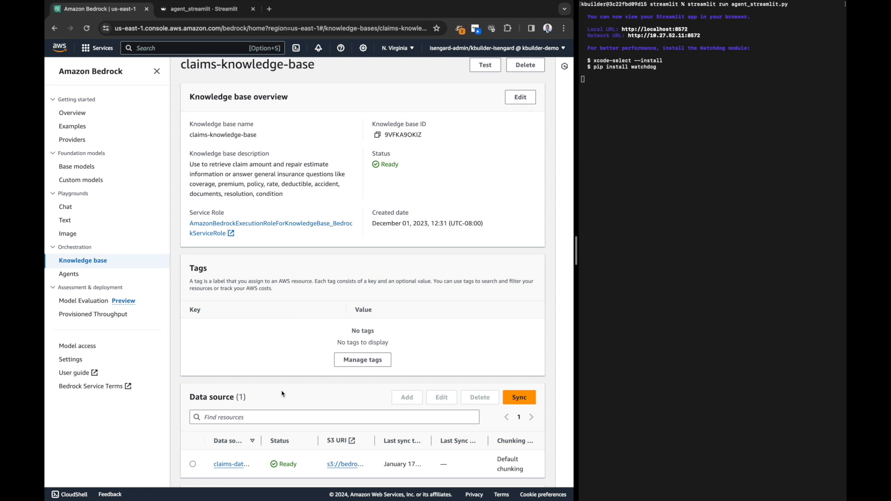
triple_click(200, 399)
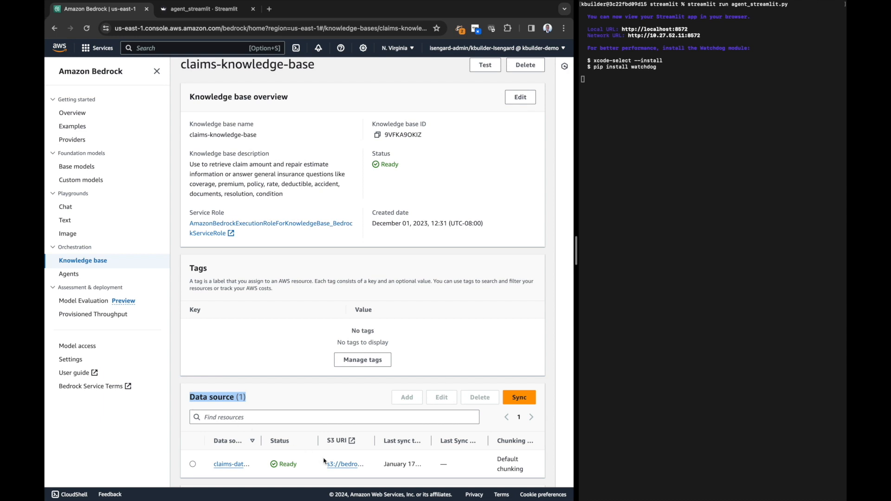
Open the data source's S3 location and look through the objects in the knowledge-base-assets folder
click(335, 464)
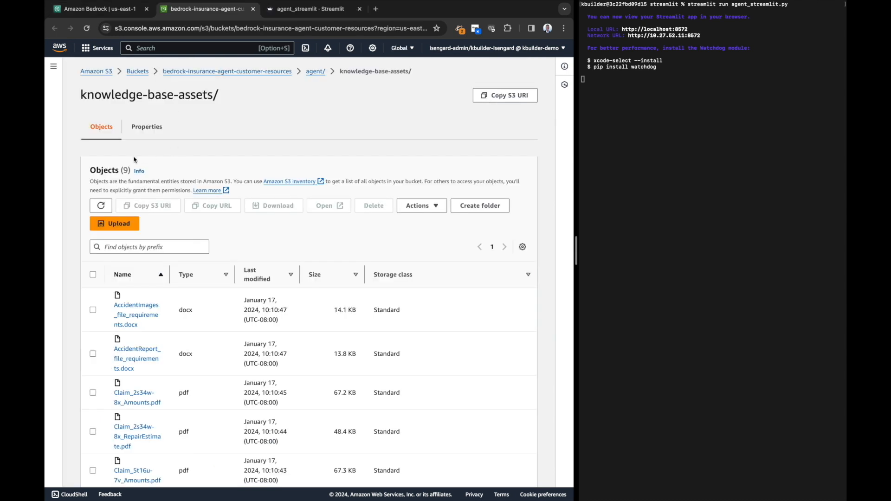
double_click(105, 172)
triple_click(106, 171)
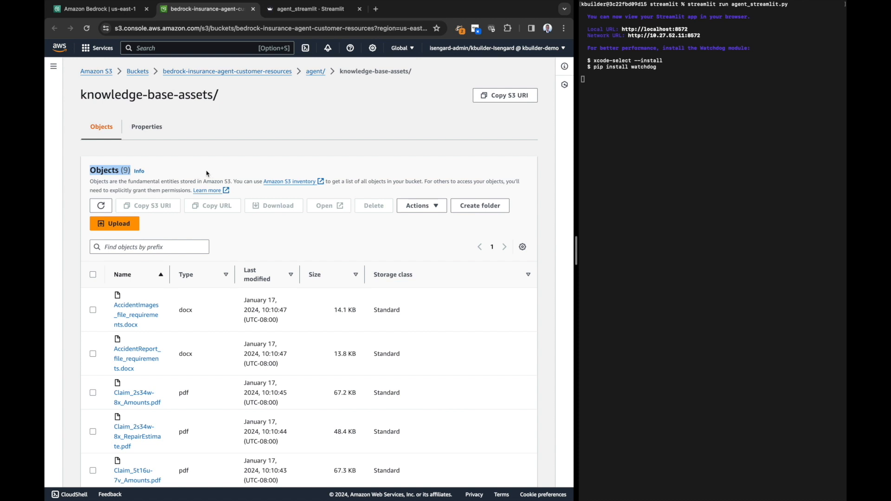
scroll(221, 316, down, 2)
scroll(221, 318, down, 3)
scroll(221, 319, down, 2)
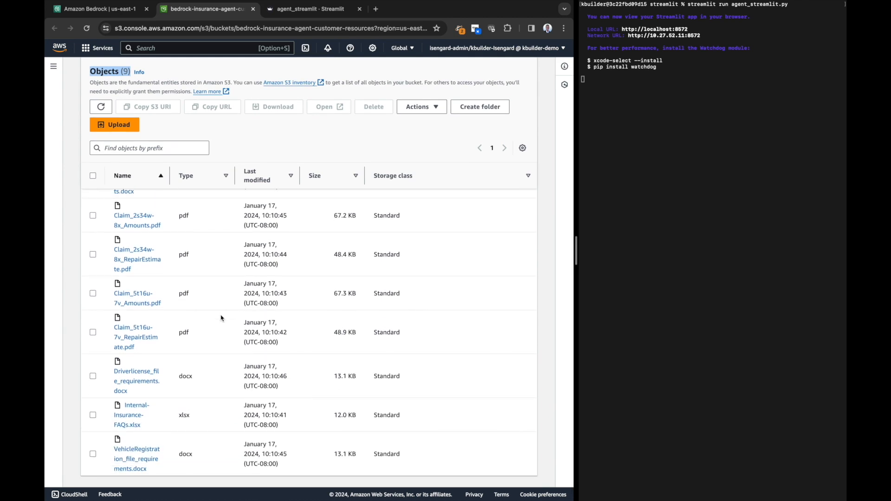
scroll(221, 318, up, 5)
scroll(221, 318, up, 3)
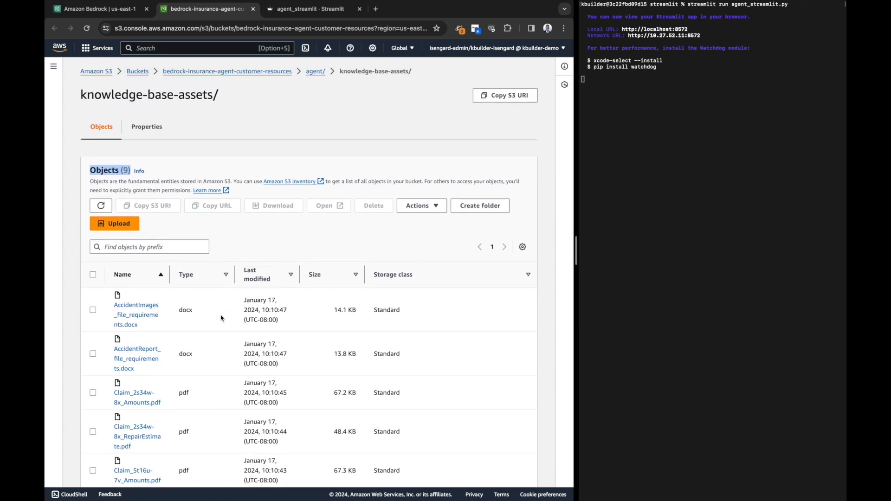
Return to the knowledge base, open claims-data-source and examine the source, failed, added and deleted file counts in its sync history
click(130, 14)
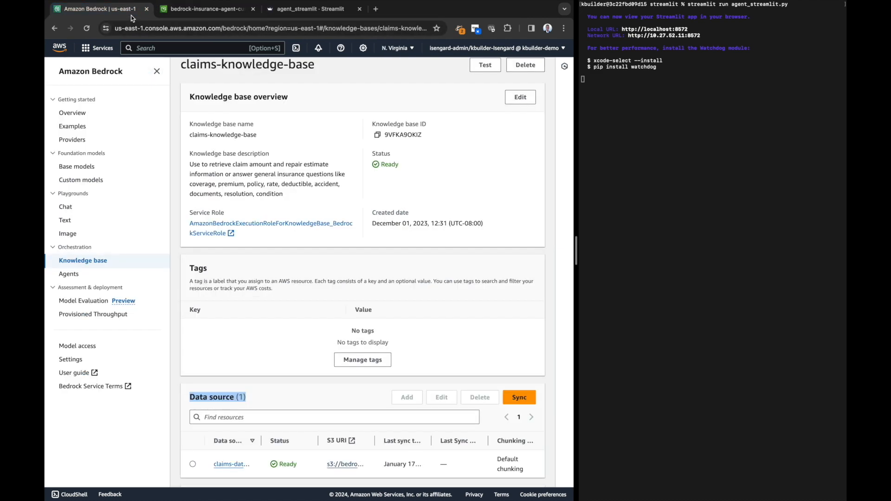
click(231, 465)
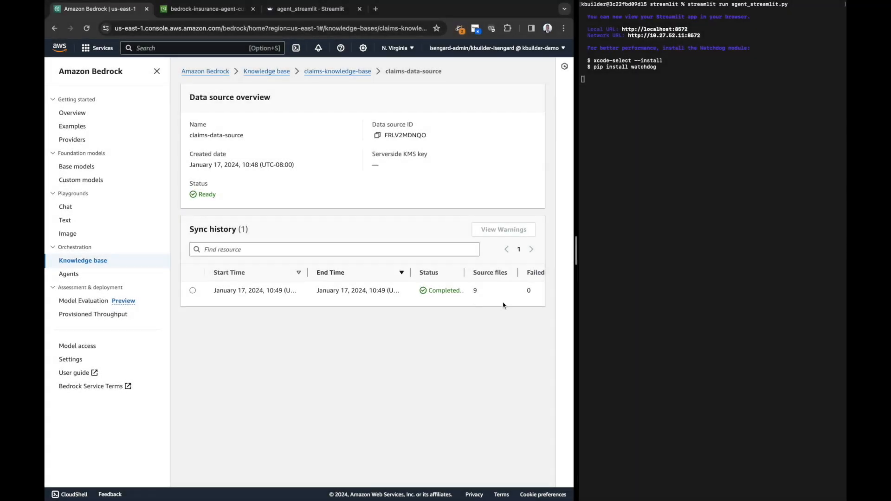
scroll(503, 302, right, 5)
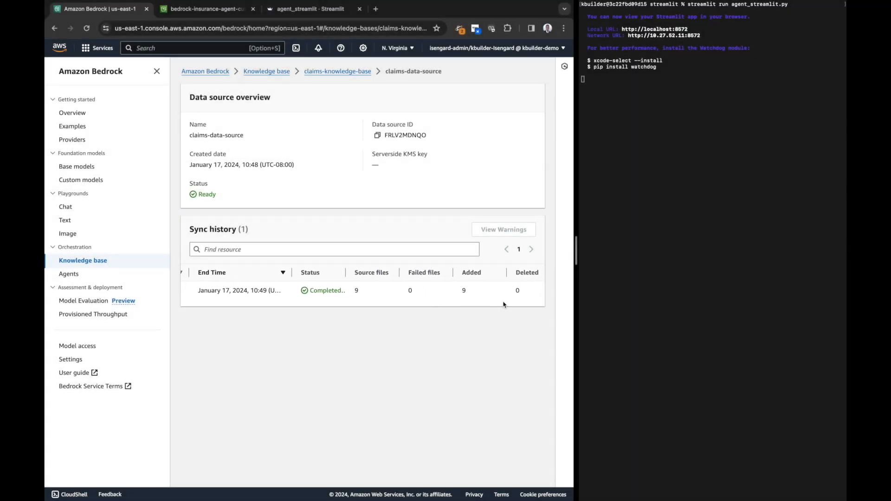
scroll(504, 304, left, 5)
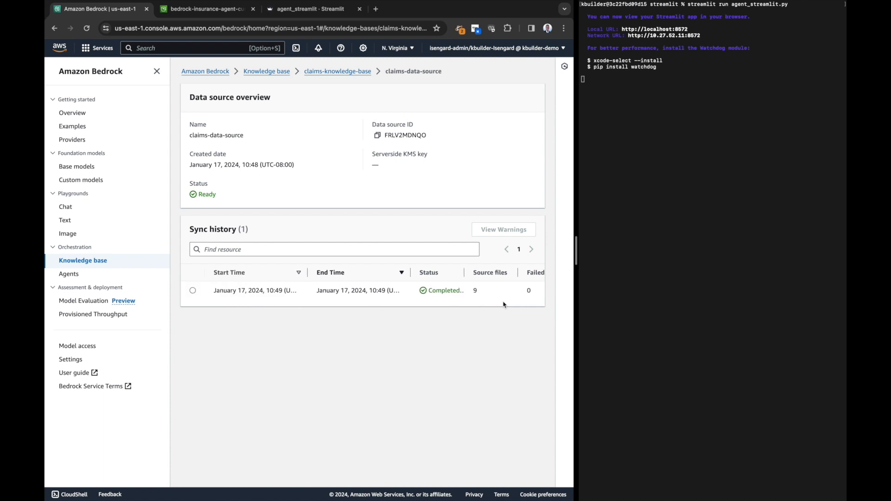
Upload Claim_3b45c-9d_Amounts.pdf to the knowledge base through the Streamlit app and preview the uploaded claim form
click(324, 11)
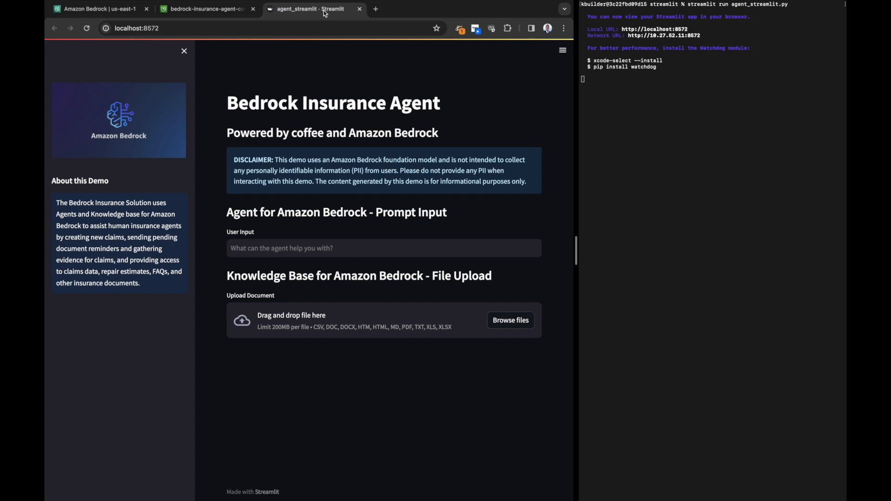
click(509, 322)
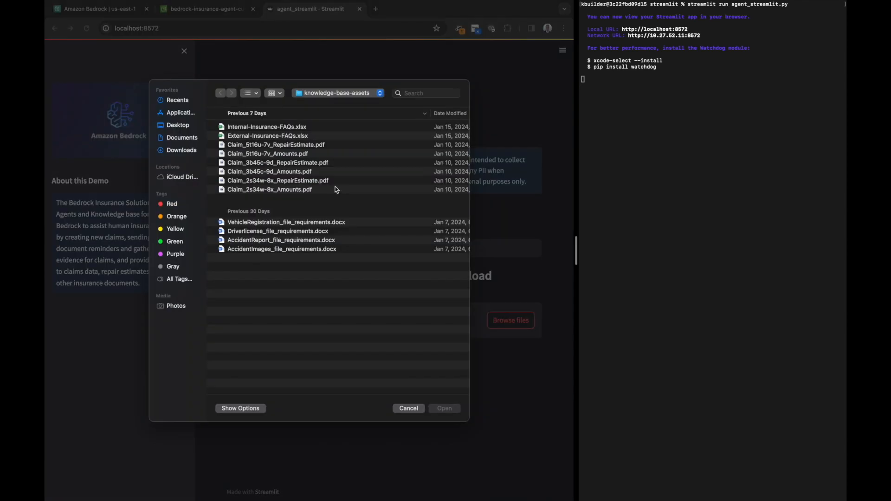
click(296, 173)
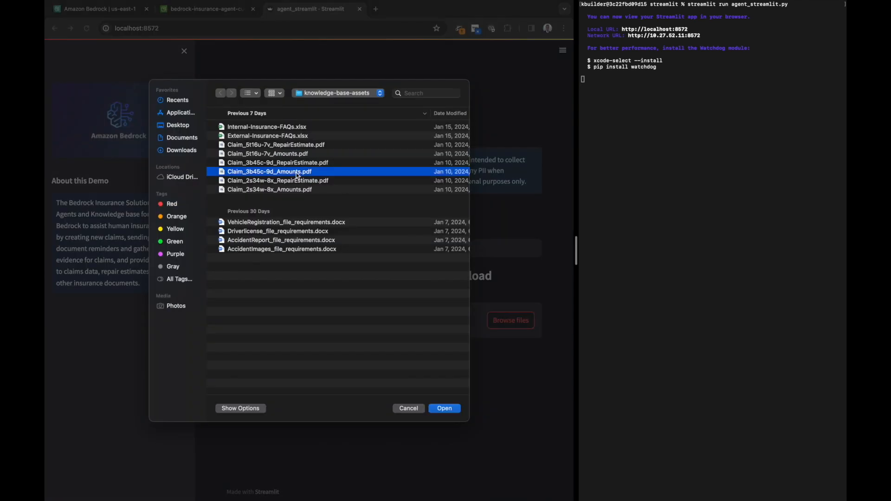
click(445, 409)
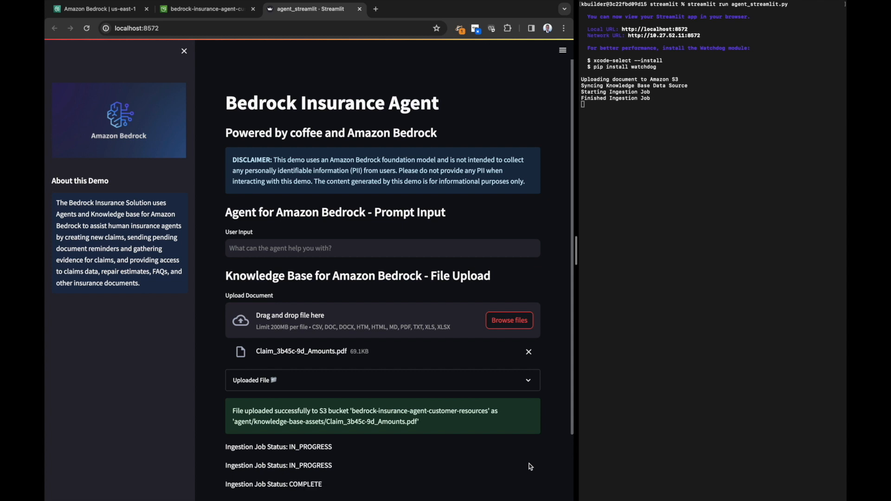
click(528, 380)
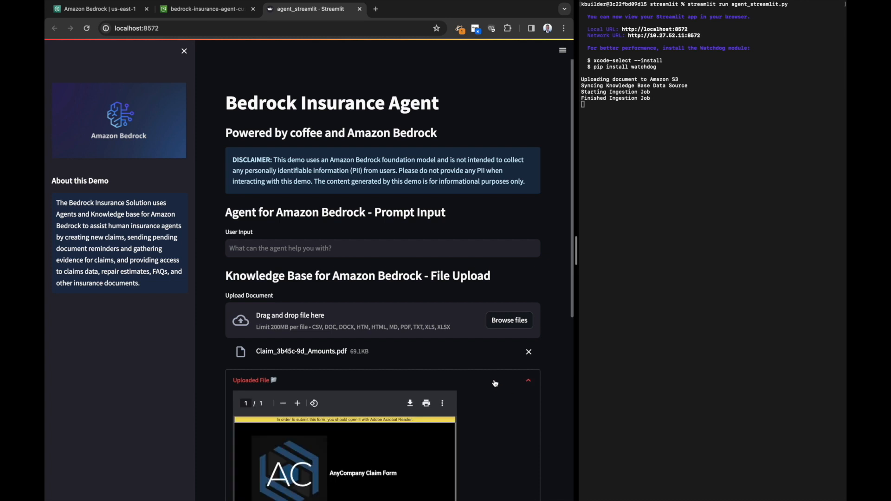
scroll(495, 384, down, 3)
scroll(495, 384, down, 3)
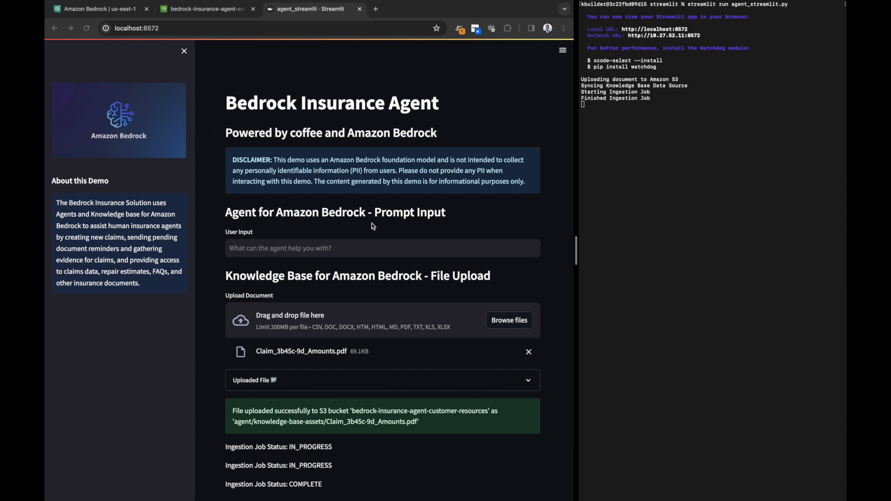
Ask the agent "What is the total claim amount for claim ID 3b45c-9d?" and then "What is the vehicle claim amount for that same claim?"
click(323, 248)
text(What is the total claim amount for claim ID 3b45c-9d?)
key(Return)
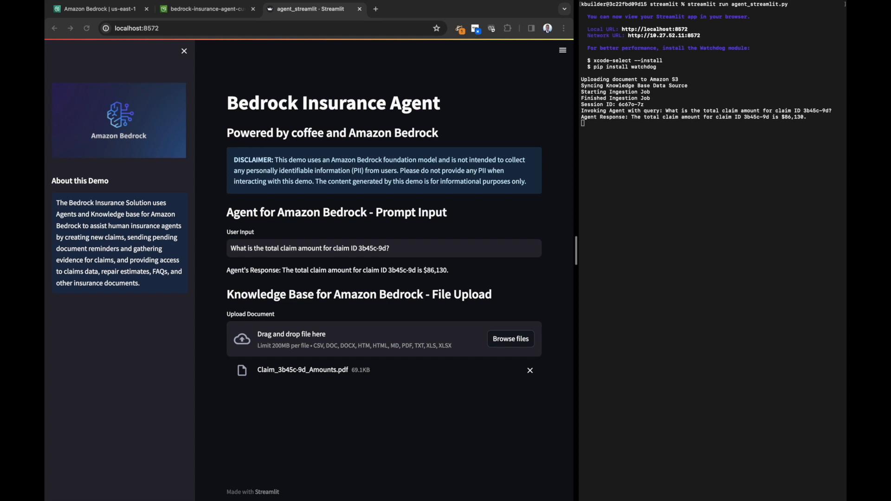
click(412, 241)
key(super+a)
text(What is the vehicle claim amount for that same claim?)
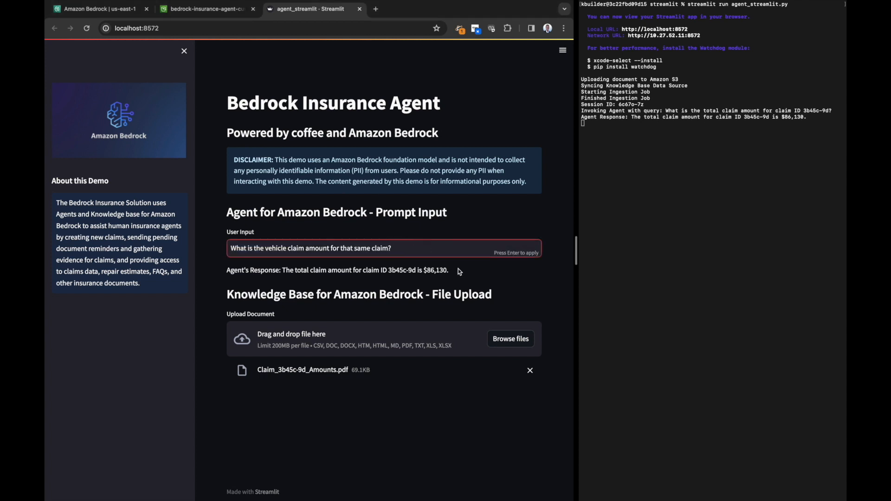
key(Return)
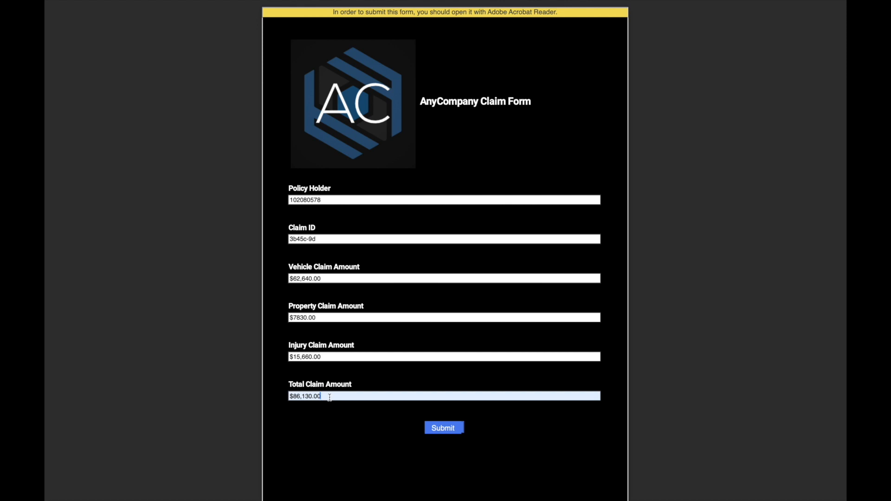
Check the agent's answers against the total claim amount and vehicle claim amount on the AnyCompany Claim Form
drag(330, 397, 280, 399)
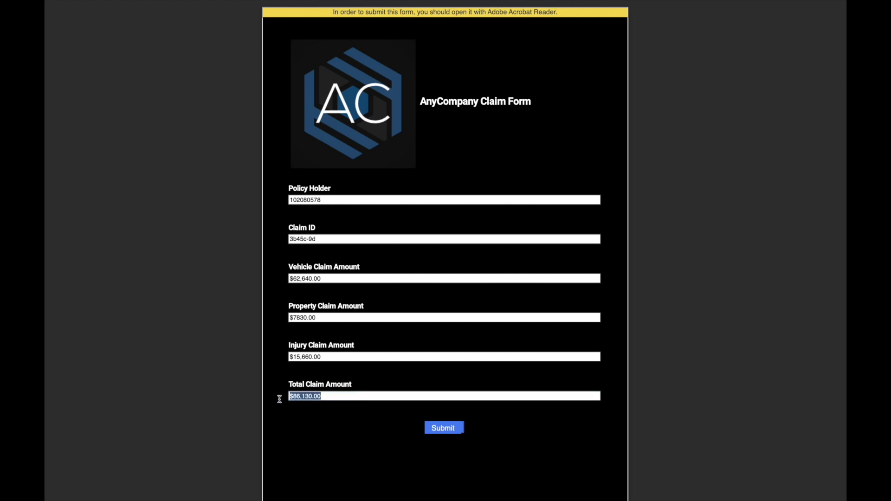
click(327, 279)
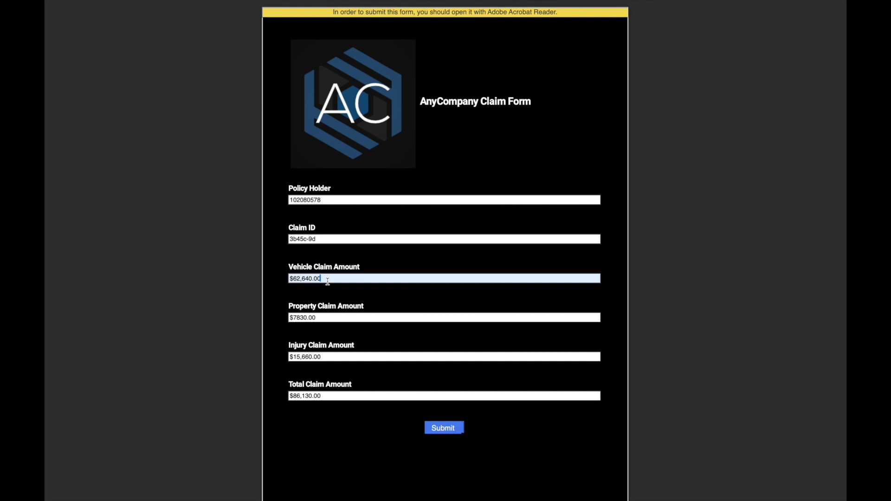
drag(328, 279, 285, 278)
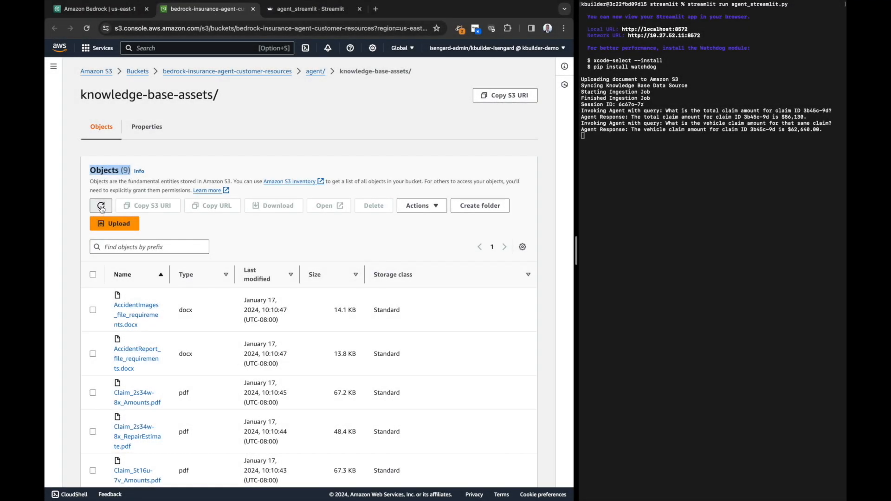
Refresh the S3 knowledge-base-assets objects, sort them newest first by last modified, and check the timestamp of Claim_3b45c-9d_Amounts.pdf
click(101, 206)
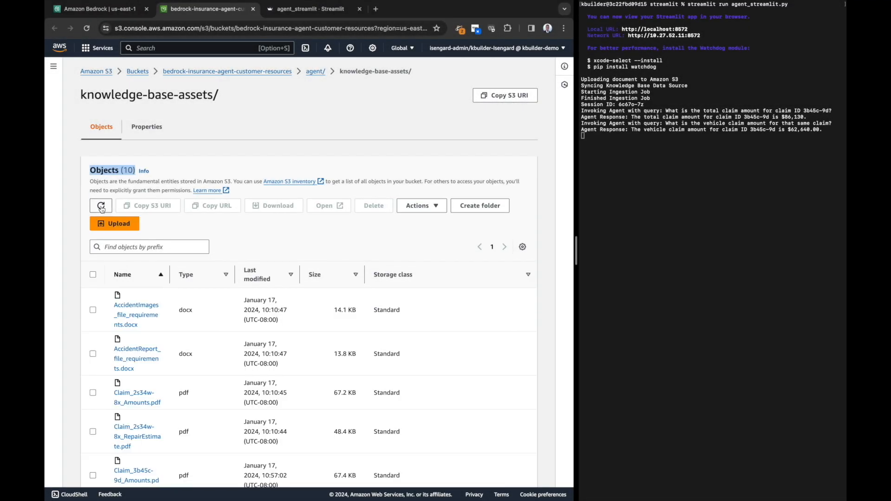
click(265, 272)
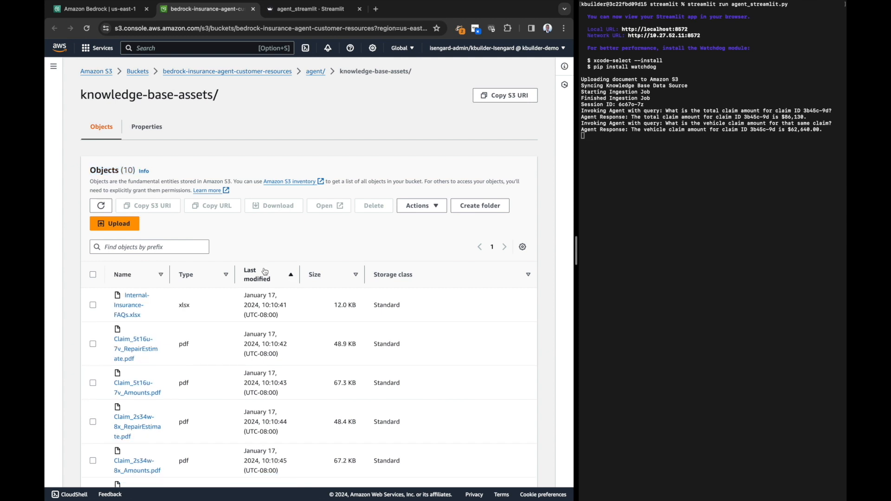
click(266, 272)
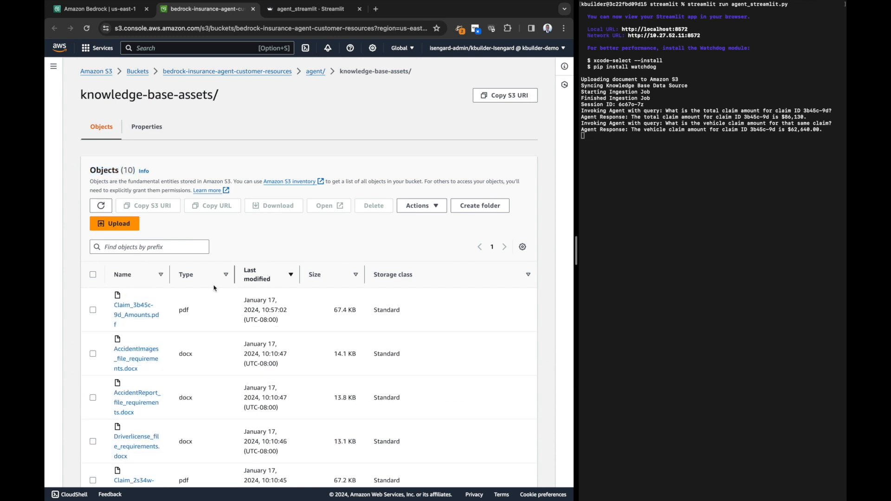
click(93, 310)
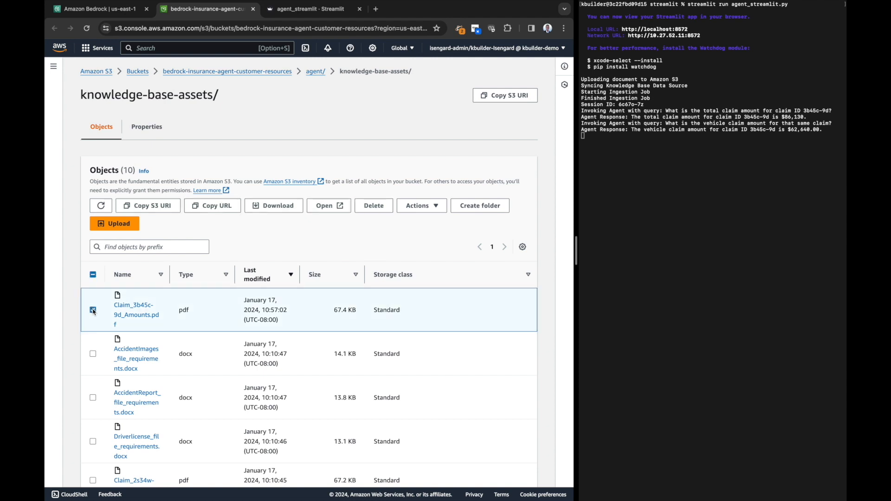
triple_click(262, 310)
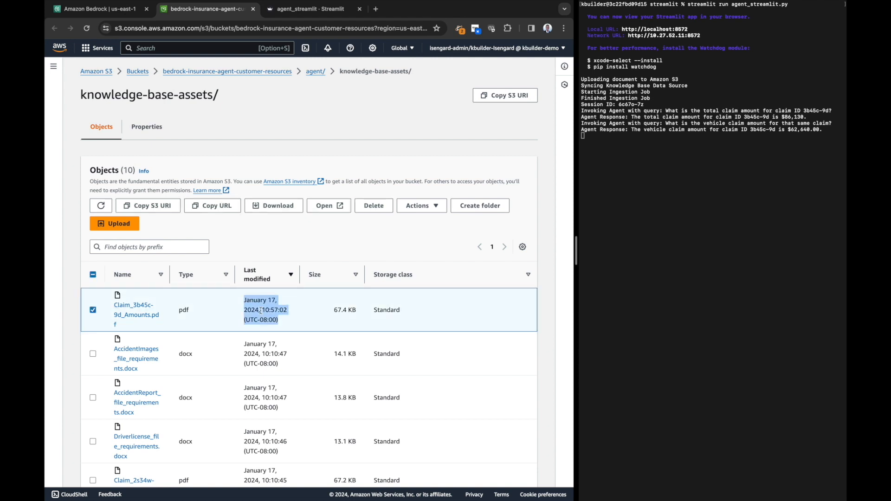
click(288, 234)
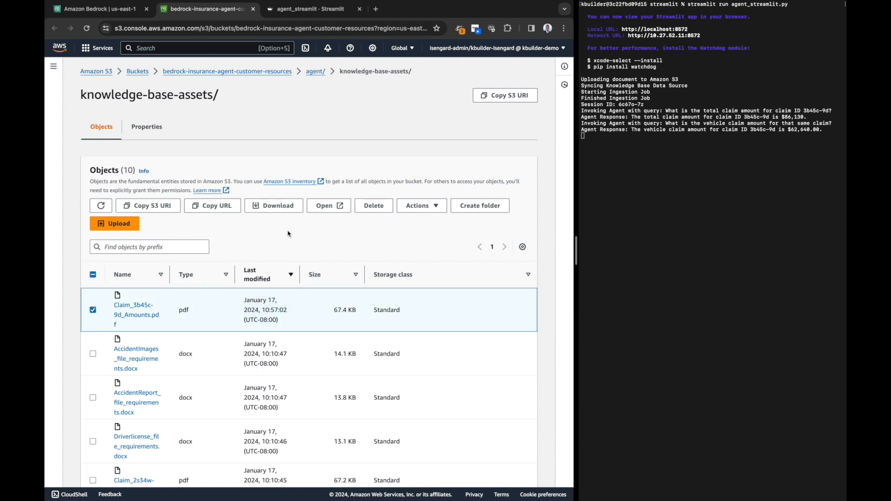
Return to claims-data-source in Amazon Bedrock and check the added file count of the latest sync
click(113, 9)
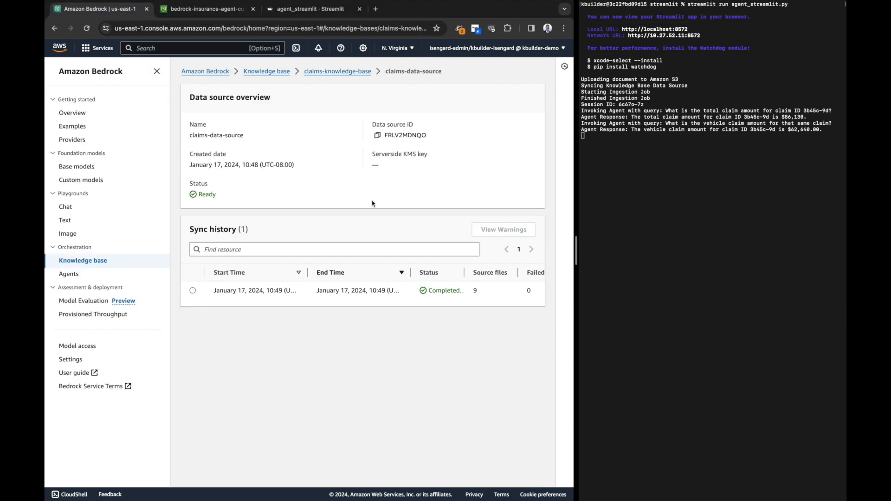
scroll(362, 291, right, 5)
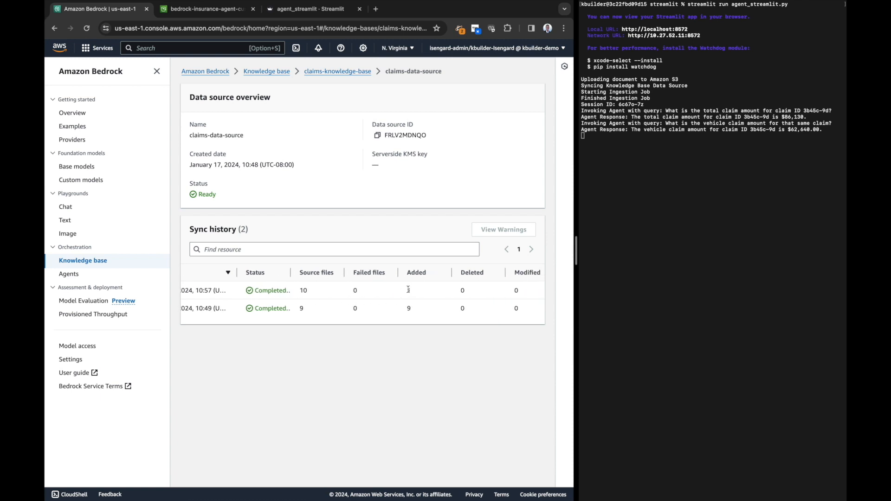
drag(408, 291, 431, 293)
Return to the Streamlit app, upload Claim_3b45c-9d_RepairEstimate.pdf to the knowledge base and preview the uploaded document
click(312, 9)
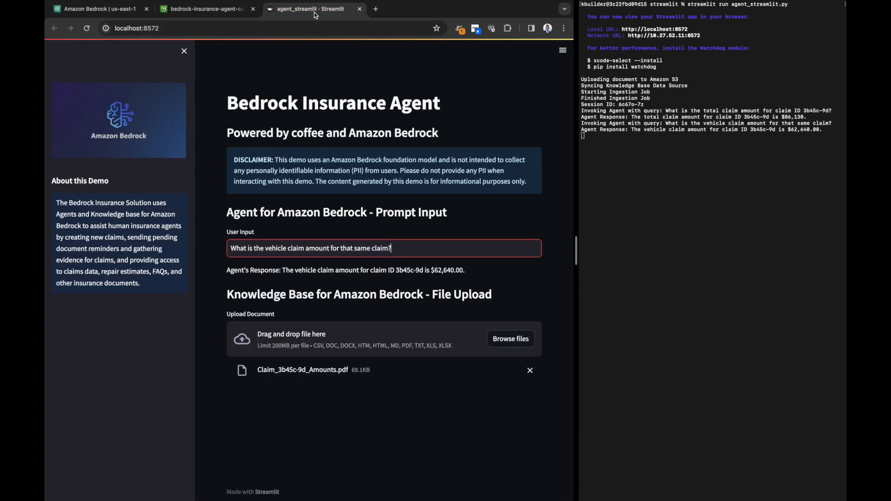
click(514, 339)
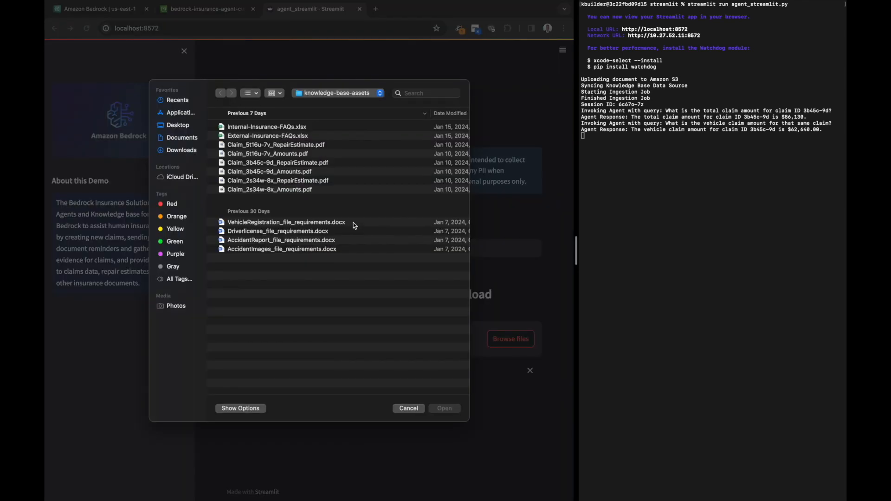
click(297, 162)
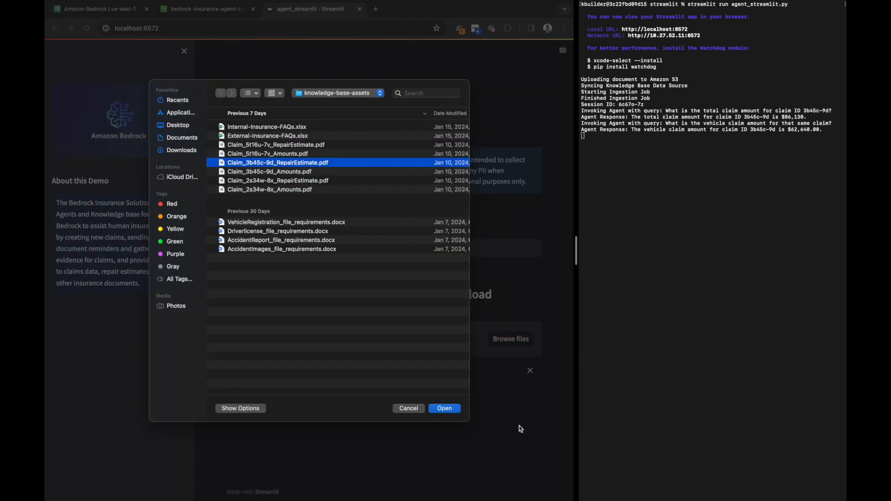
click(446, 409)
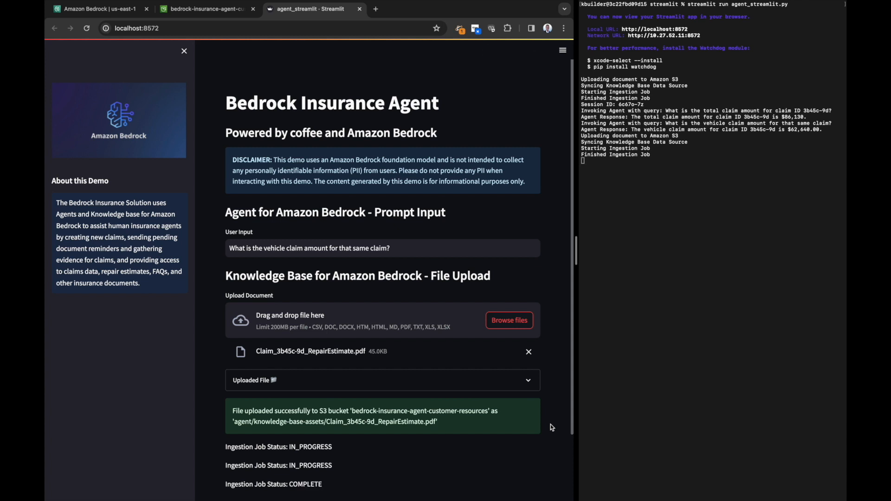
click(528, 381)
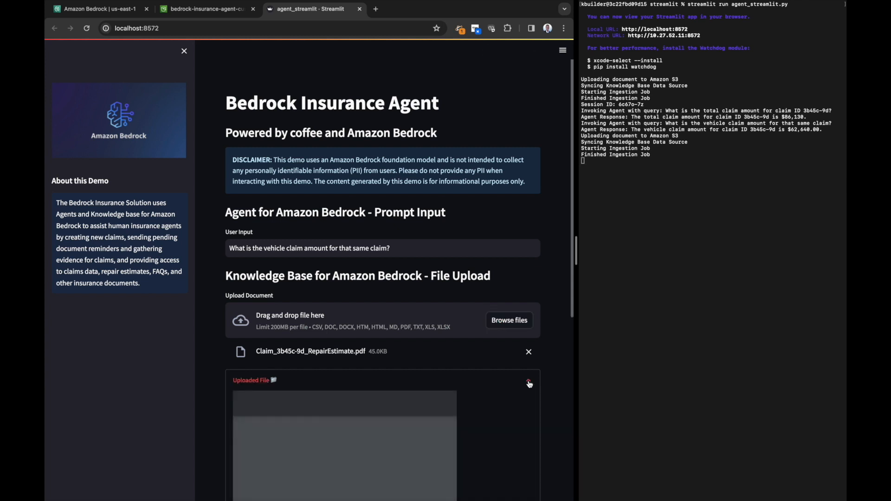
scroll(496, 410, down, 3)
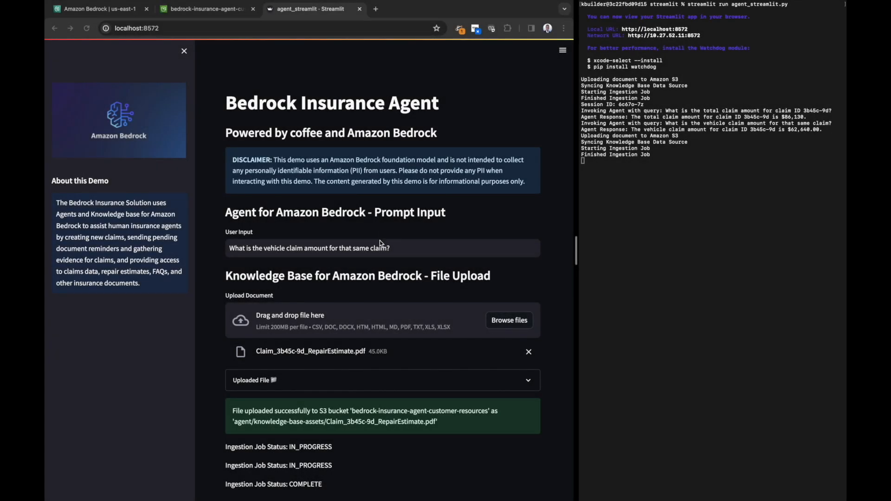
Ask the agent "What is the repair estimate total for that same claim?" and then "And the repair estimate diagnosis for that same claim?"
triple_click(409, 249)
text(What is the repair estimate total for that same claim?)
key(Return)
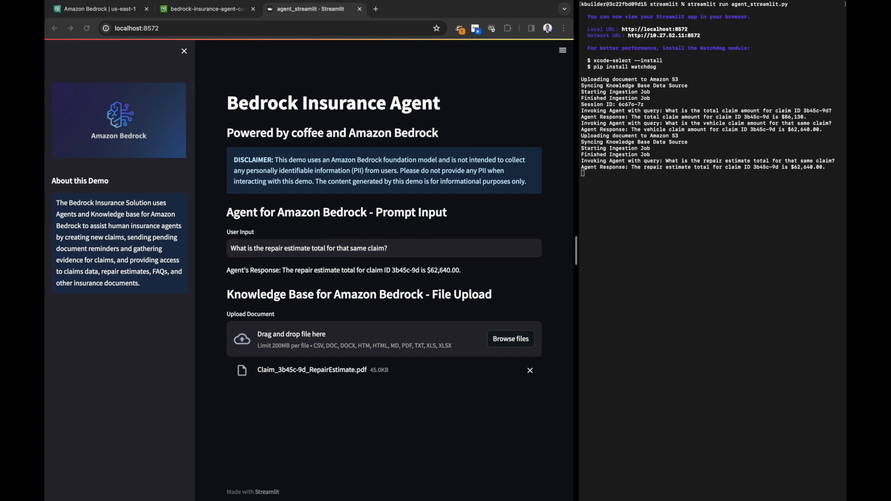
click(406, 252)
key(ctrl+a)
text(And the repair estimate diagnosis for that same claim?)
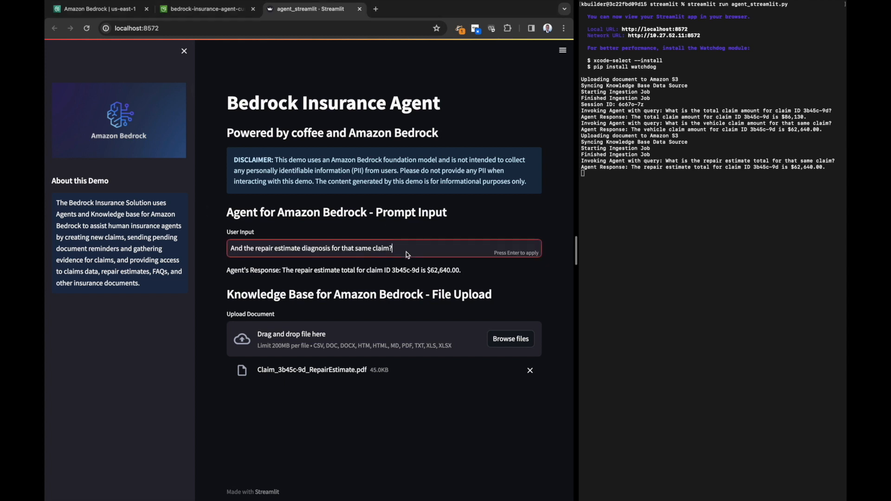
key(Return)
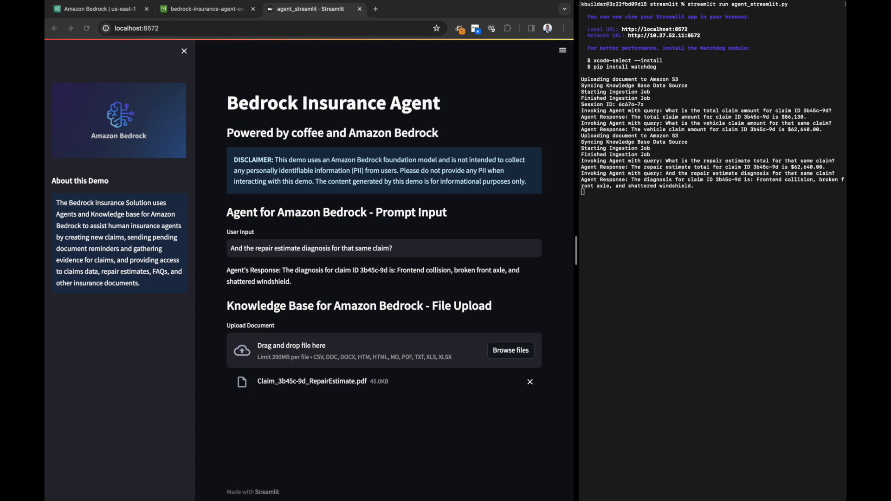
Ask the agent "What about the repair estimate resolution for that same claim?"
click(398, 253)
key(super+a)
text(What about the repair estimate resolution for that same claim?)
key(Return)
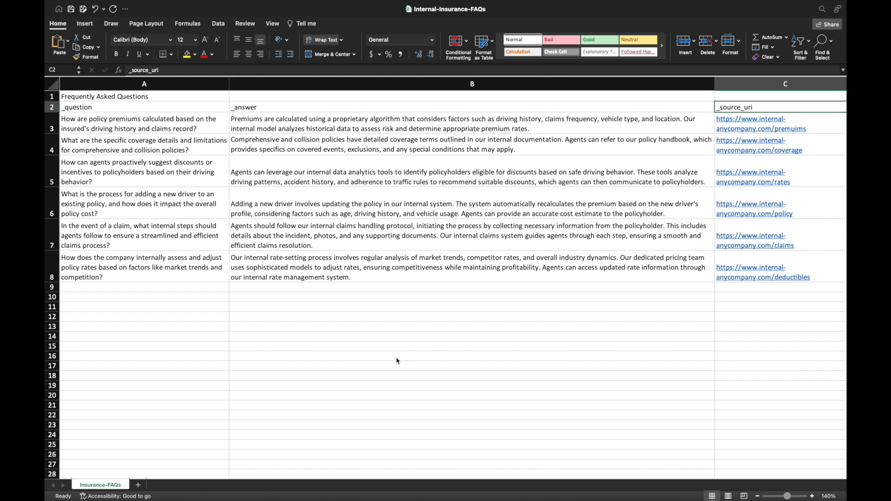
Review the _question, _answer and _source_uri columns of the Internal-Insurance-FAQs workbook in Excel
click(186, 105)
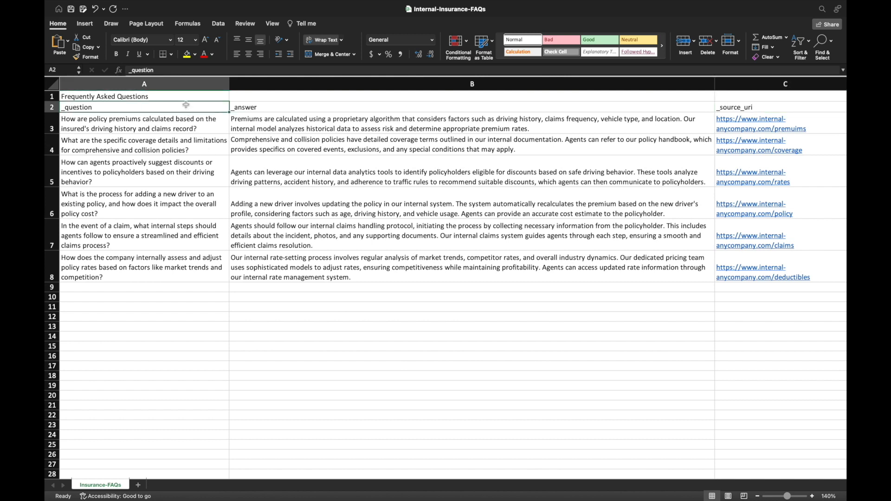
click(281, 109)
click(752, 105)
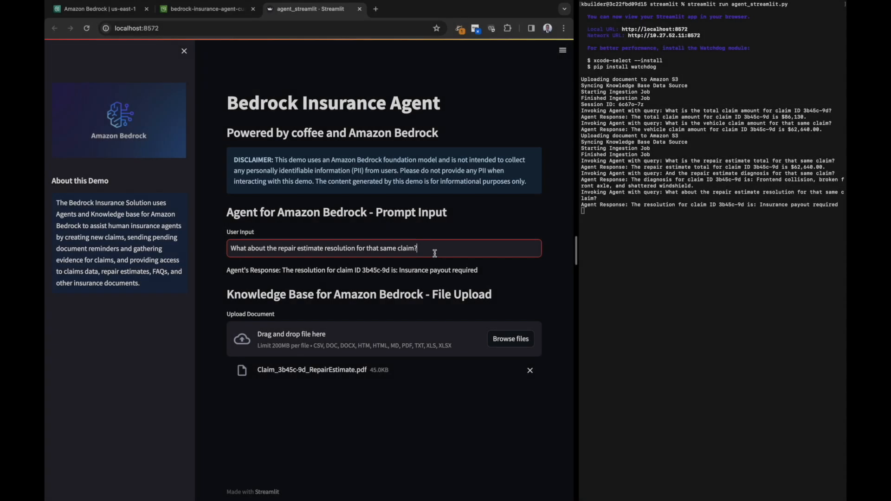
Ask the agent in the Streamlit app "How are policy premiums calculated based on the insured's driving history and claims record?"
key(ctrl+a)
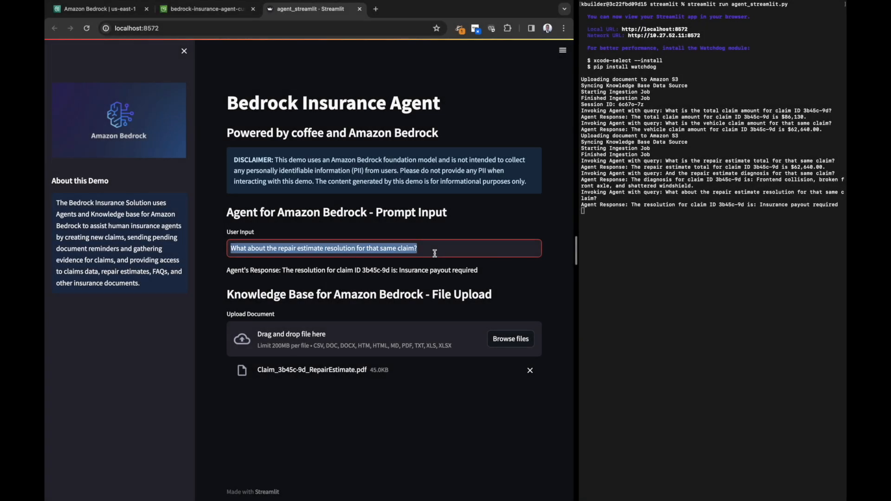
text(How are policy premiums calculated based on the insured's driving history and claims record?)
key(Return)
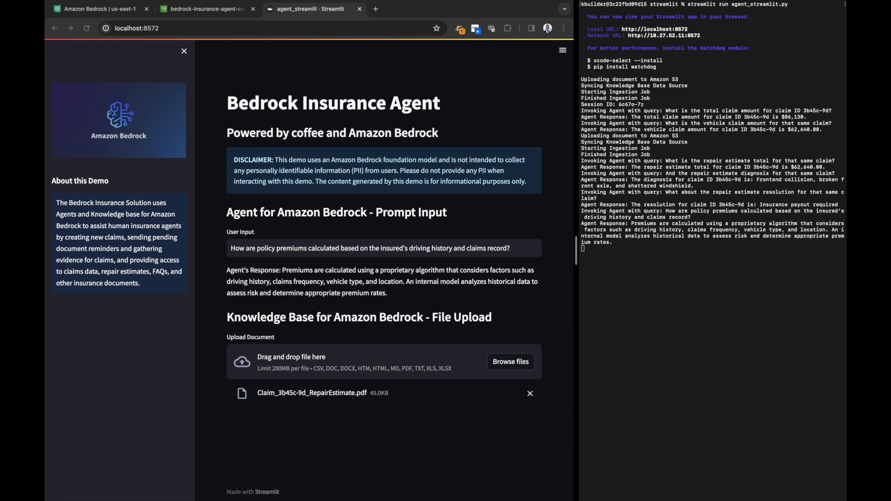
Ask the agent "In the event of a claim, what steps should agents follow to ensure a streamlined and efficient claims process?"
click(481, 255)
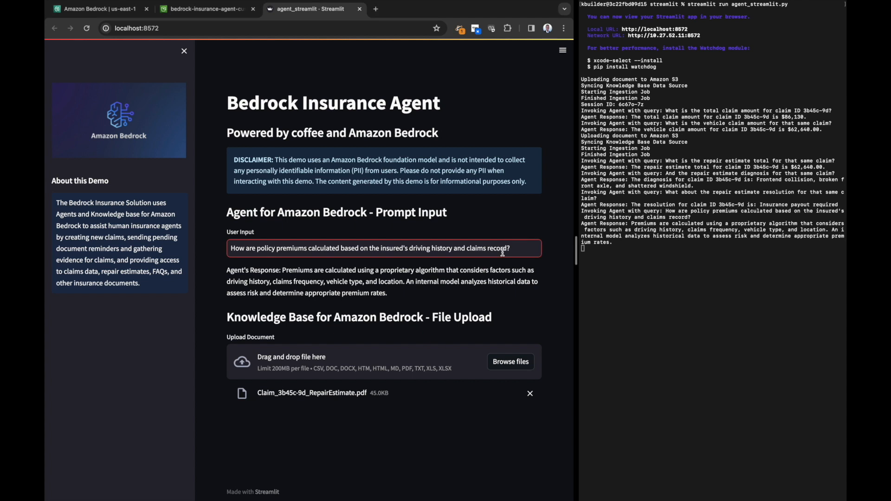
key(super+a)
text(In the event of a claim, what steps should agents follow to ensure a streamlined and efficient claims process?)
key(Return)
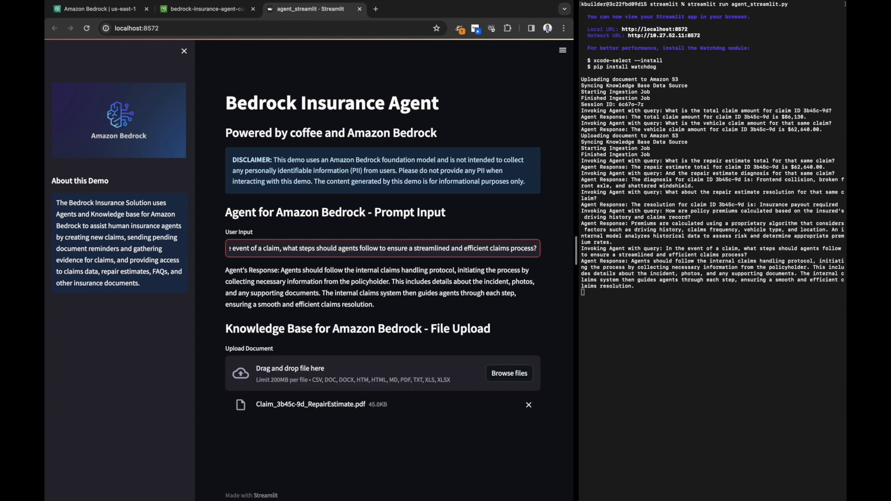
Switch to Excel and review the _question, _answer and _source_uri columns of the External-Insurance-FAQs workbook
key(super+Tab)
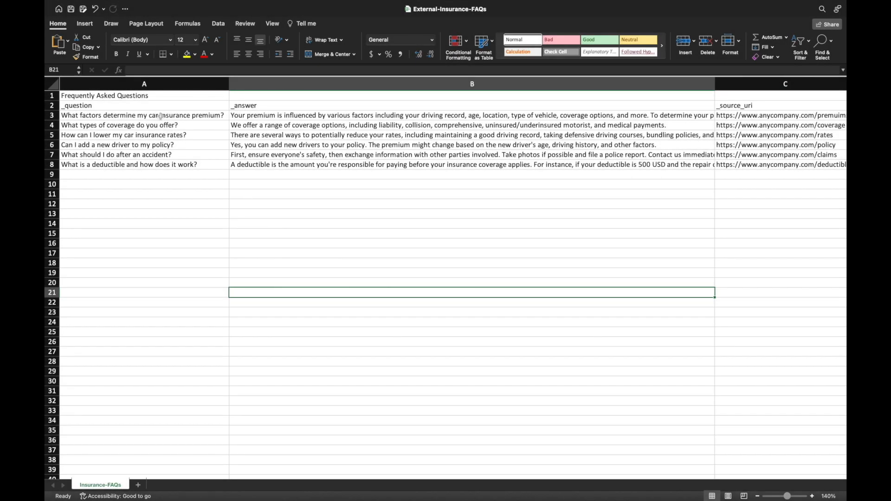
click(157, 107)
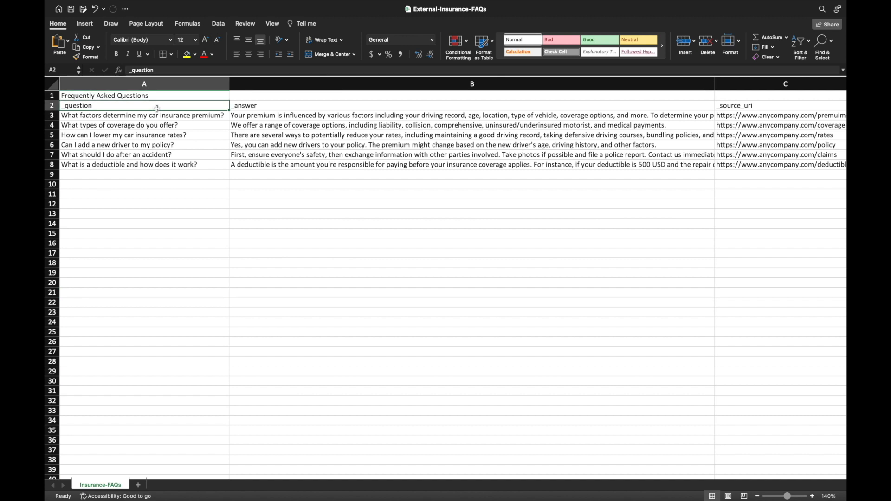
click(276, 107)
click(771, 106)
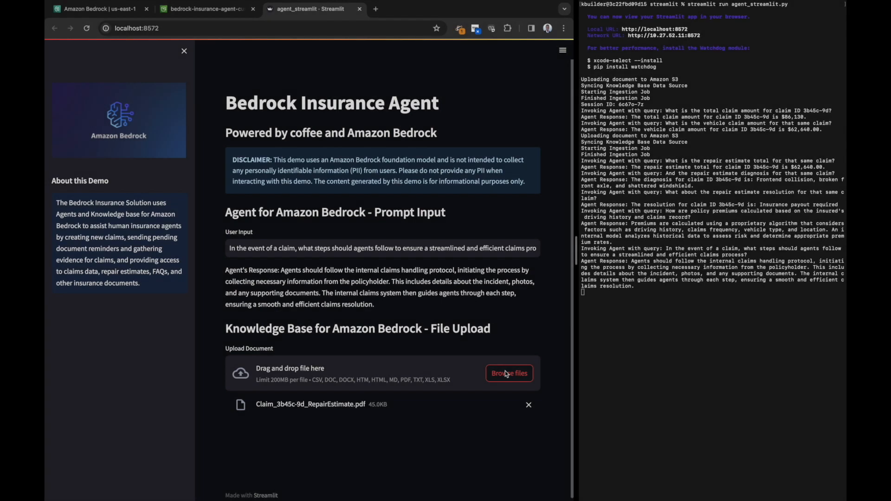
Upload External-Insurance-FAQs.xlsx from the knowledge-base-assets folder to the knowledge base through the Streamlit app
click(505, 371)
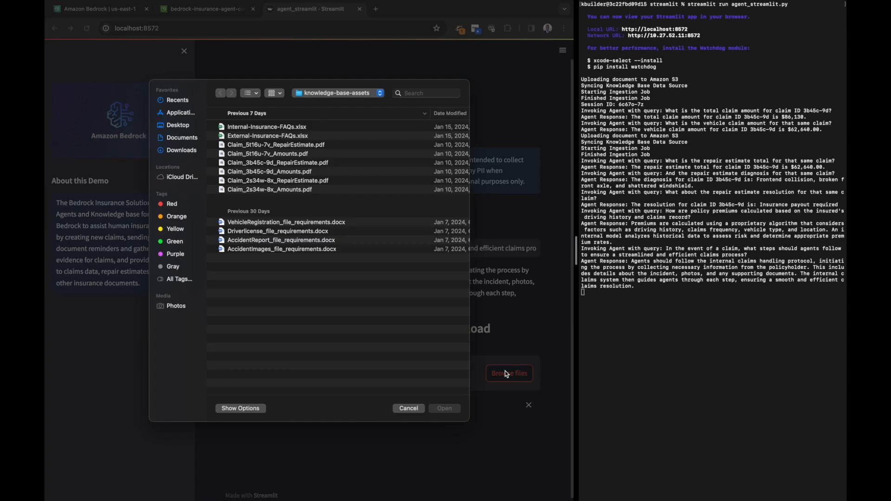
click(266, 136)
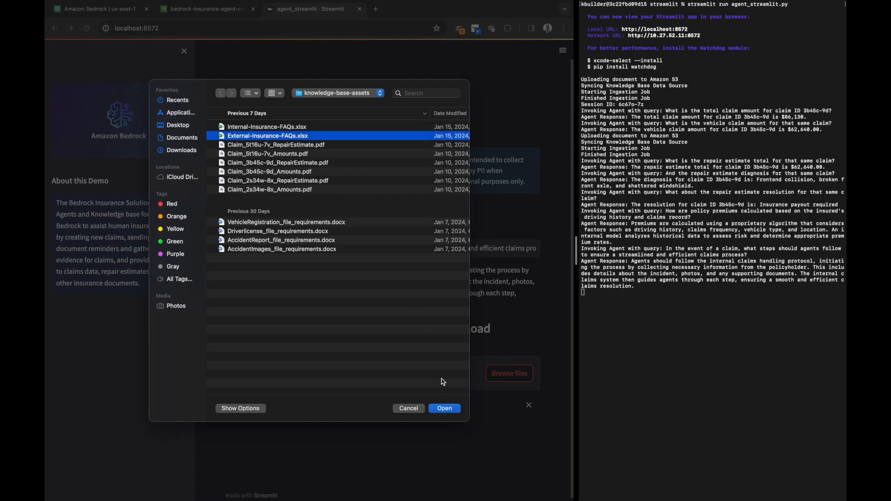
click(444, 409)
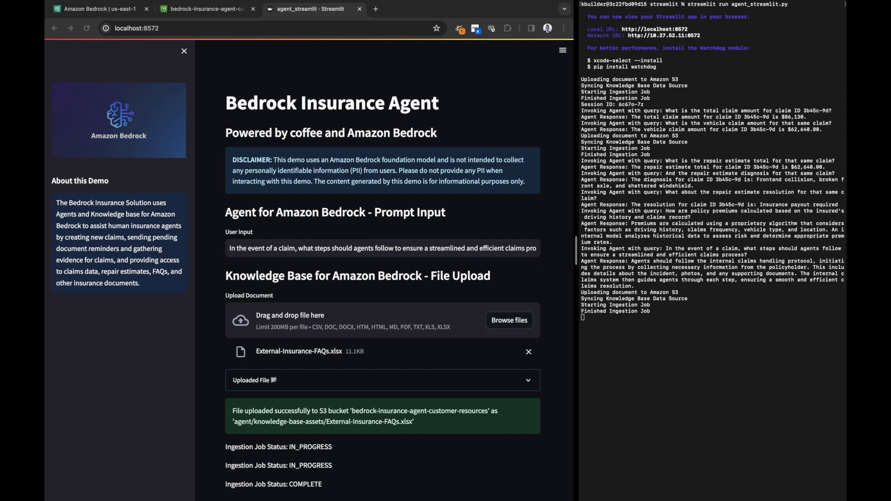
Ask the agent "What factors determine my car insurance premium?" in place of the previous question
click(407, 248)
key(super+a)
text(What factors determine my car insurance premium?)
key(Return)
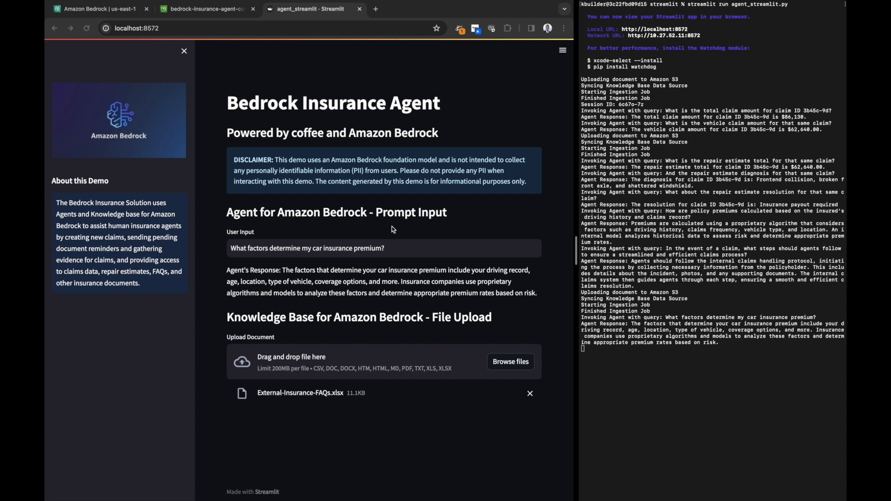
Replace the premium question with "How can I lower my car insurance rates?" and submit it to the agent
triple_click(402, 252)
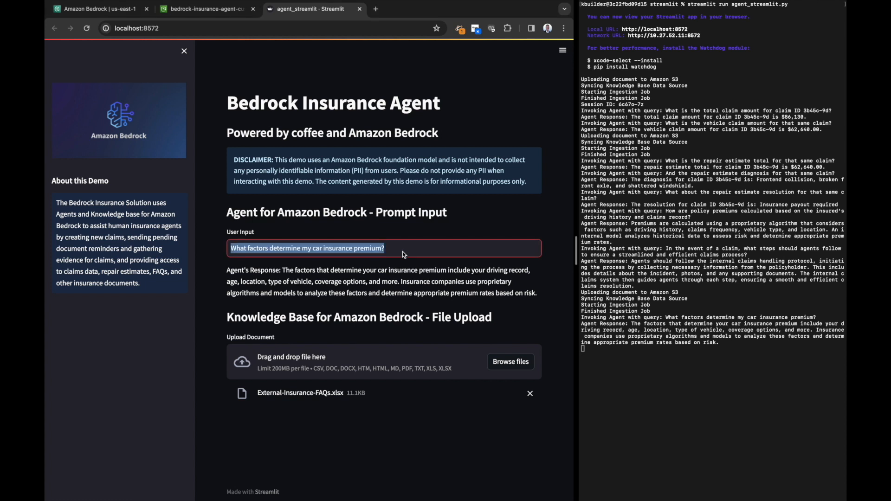
text(How can I lower my car insurance rates?)
key(Return)
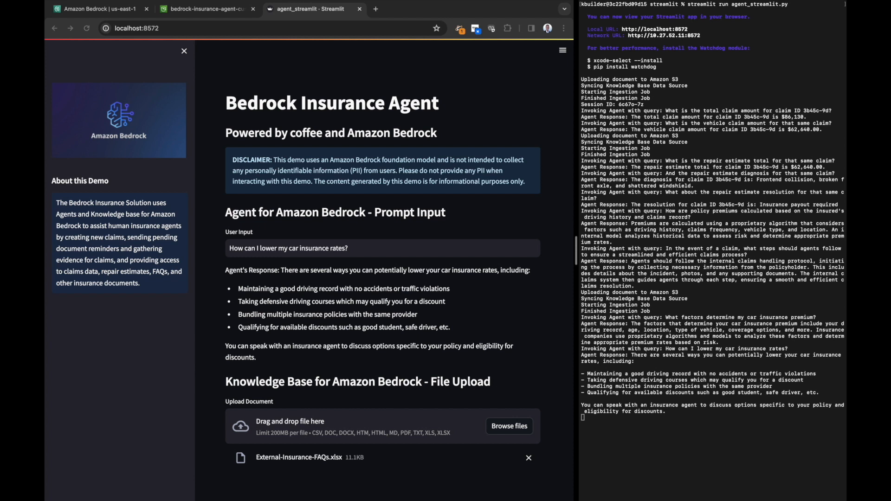
Refresh the S3 knowledge-base-assets object list and select External-Insurance-FAQs.xlsx and Claim_3b45c-9d_RepairEstimate.pdf to check the uploads
key(ctrl+shift+Tab)
click(101, 206)
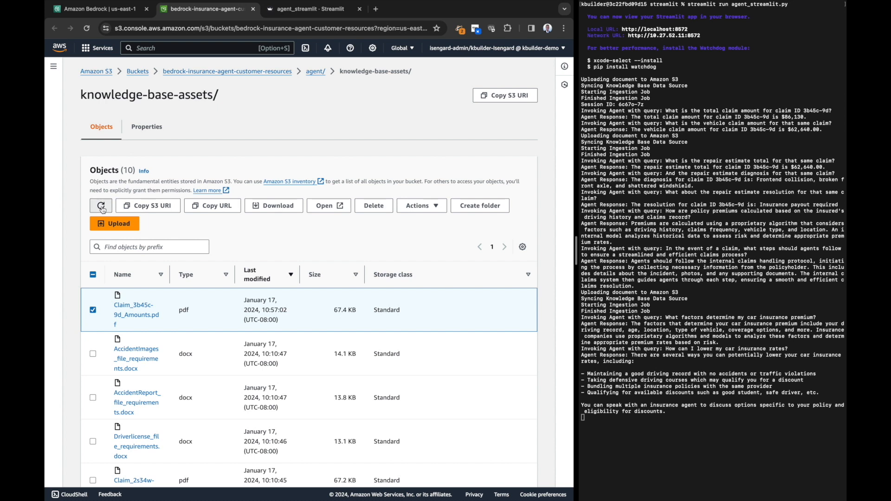
triple_click(102, 172)
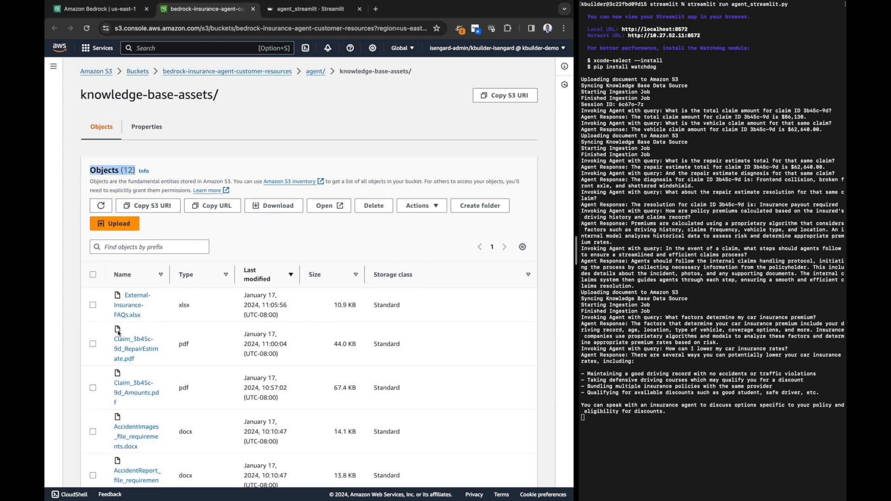
click(93, 345)
click(93, 306)
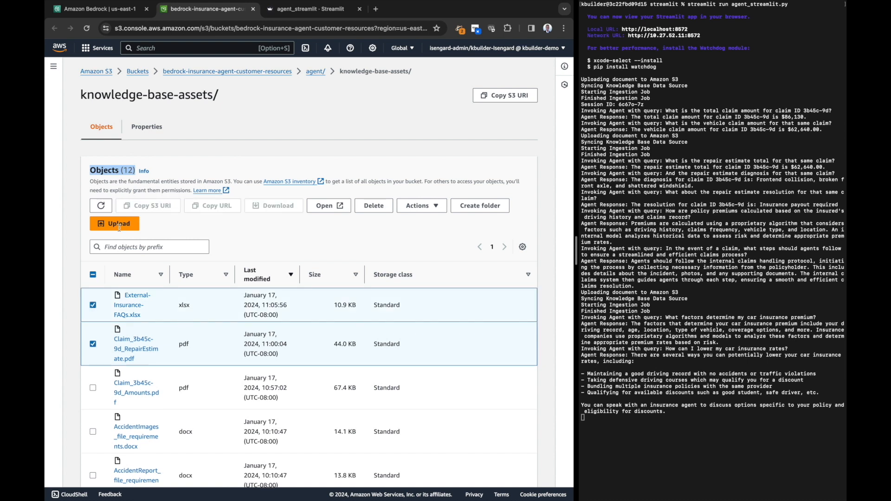
click(241, 128)
Check the source file and added file columns in the sync history of claims-data-source in Amazon Bedrock
click(118, 11)
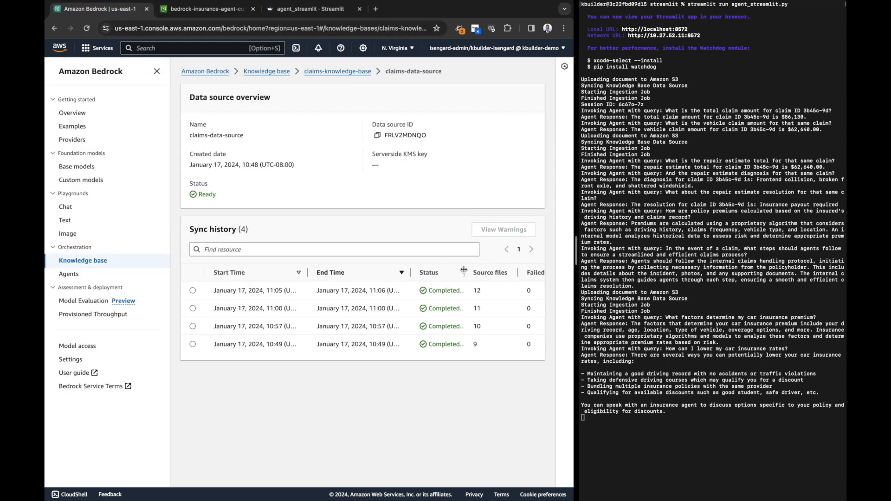
scroll(497, 304, right, 1)
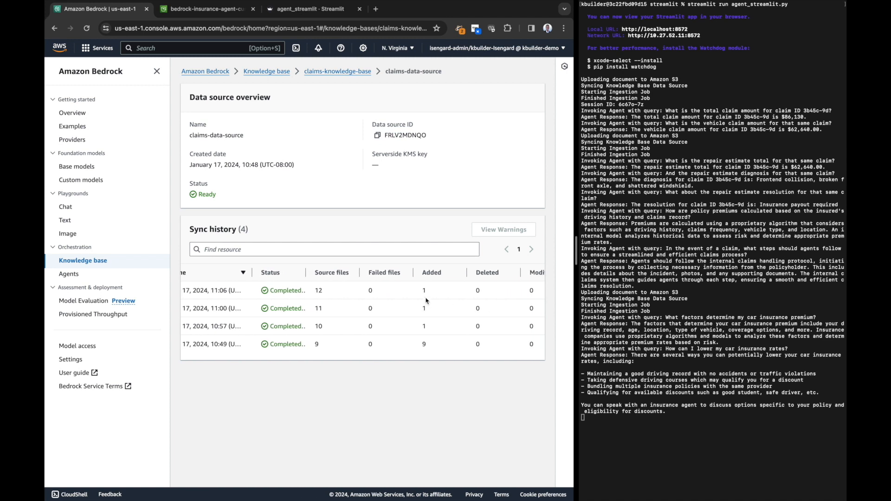
double_click(431, 274)
click(432, 230)
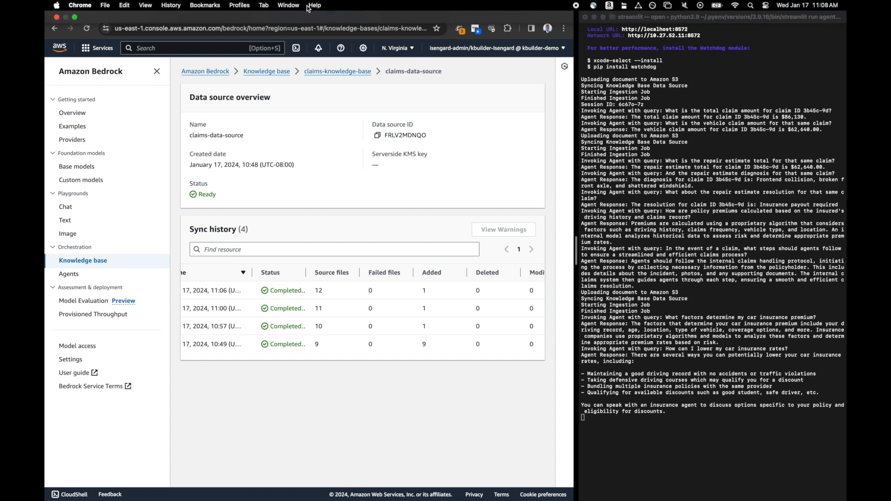
Return to the Streamlit app and submit the prompt "Create a new claim." to the agent
click(309, 6)
click(323, 252)
text(Create a new claim.)
key(Return)
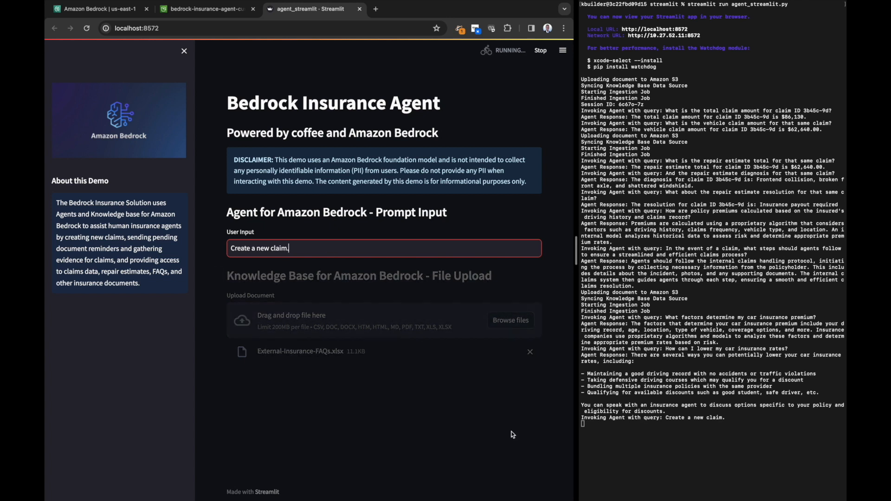
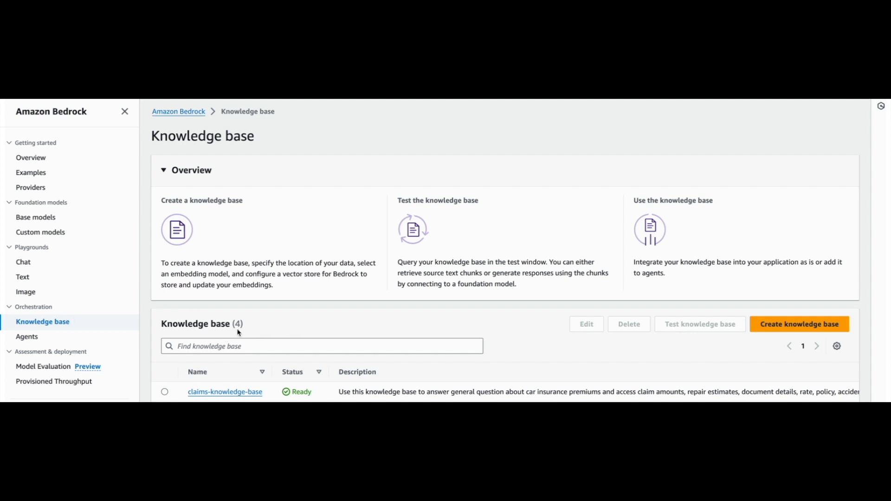
Open claims-knowledge-base in Amazon Bedrock and review the sync history of its claims-data-source
click(213, 393)
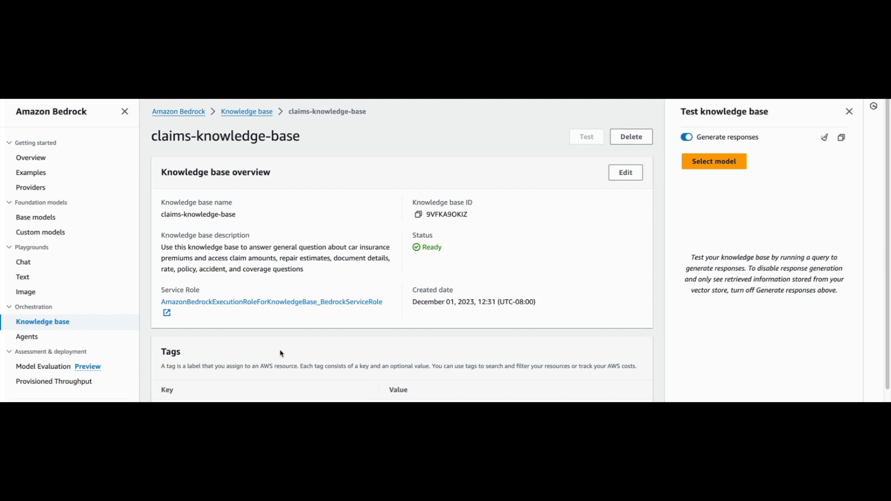
scroll(281, 353, down, 4)
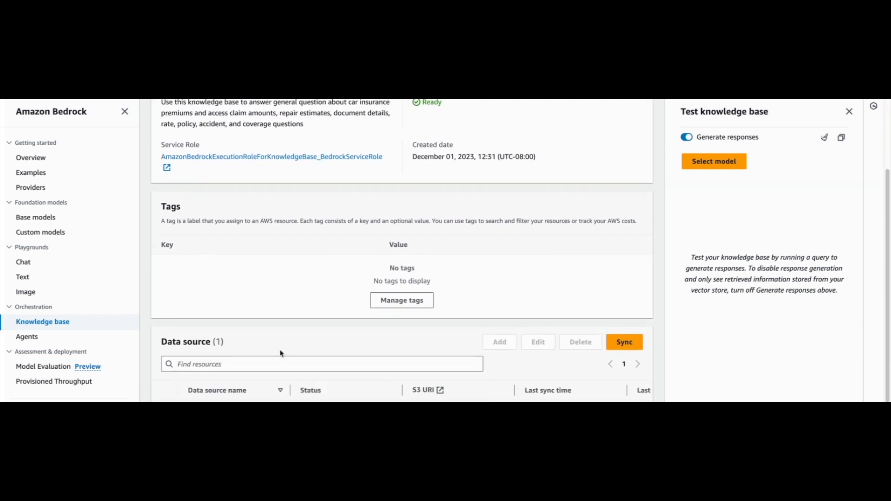
scroll(198, 332, down, 2)
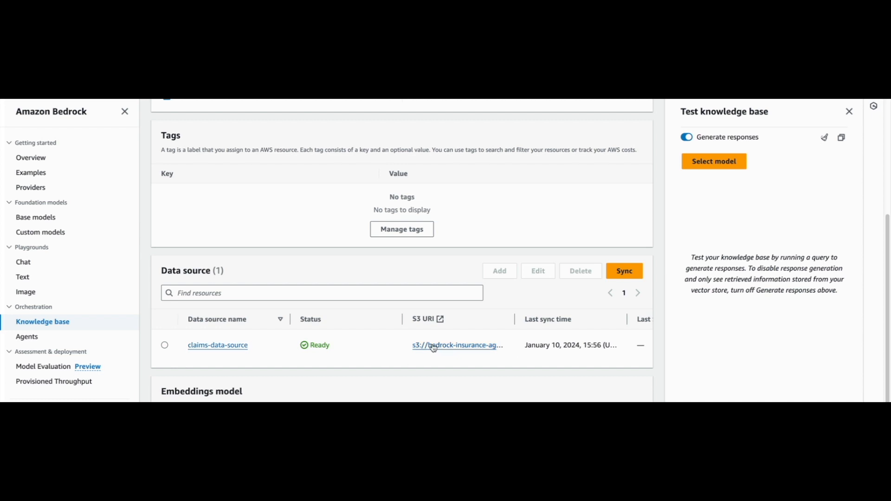
click(225, 347)
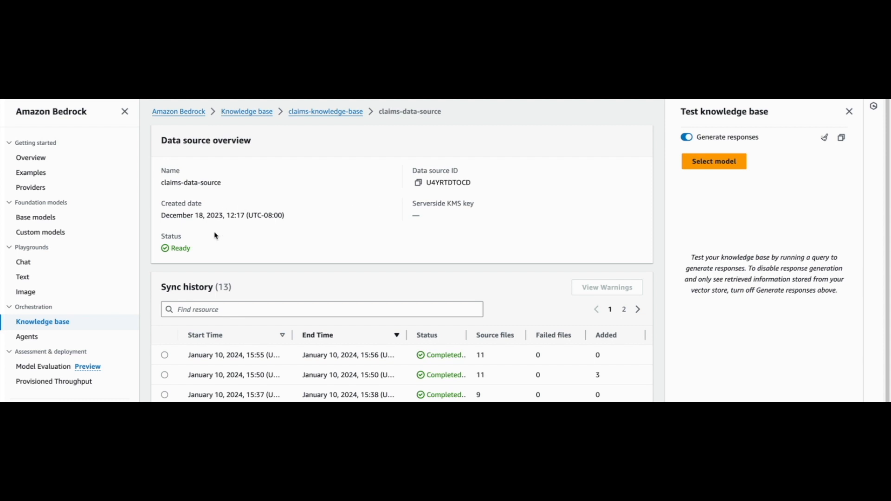
scroll(228, 271, down, 1)
scroll(228, 271, up, 1)
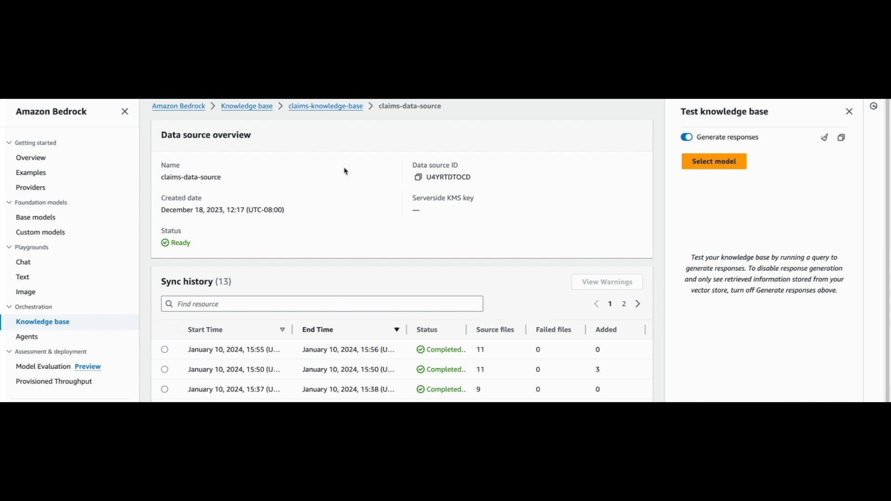
Return to claims-knowledge-base and set up its test with Anthropic's Claude 2.1 model and on-demand throughput
click(321, 106)
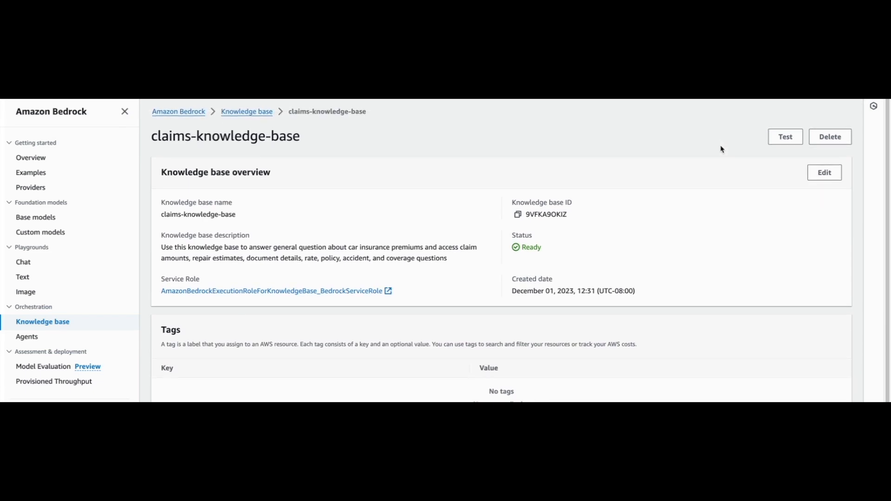
click(786, 137)
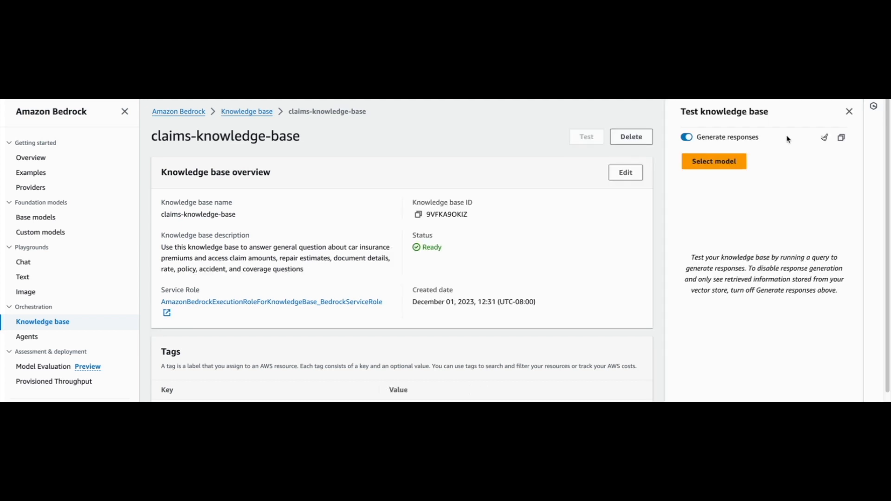
click(715, 162)
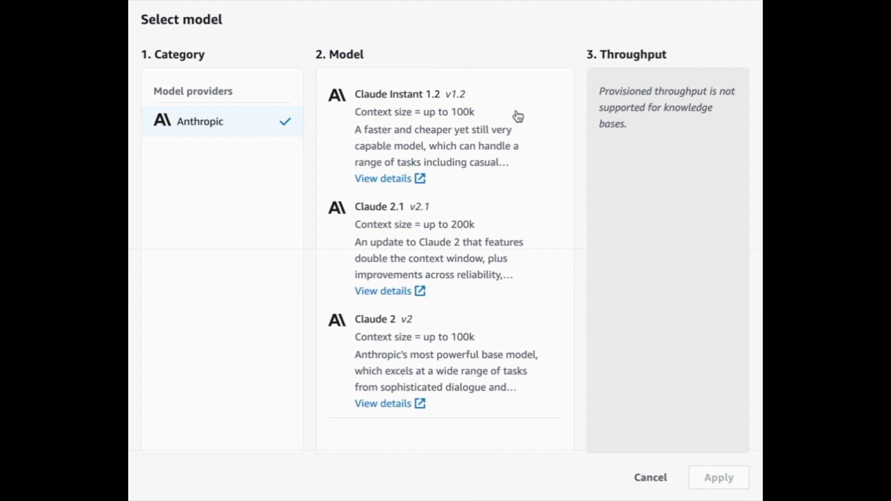
click(456, 259)
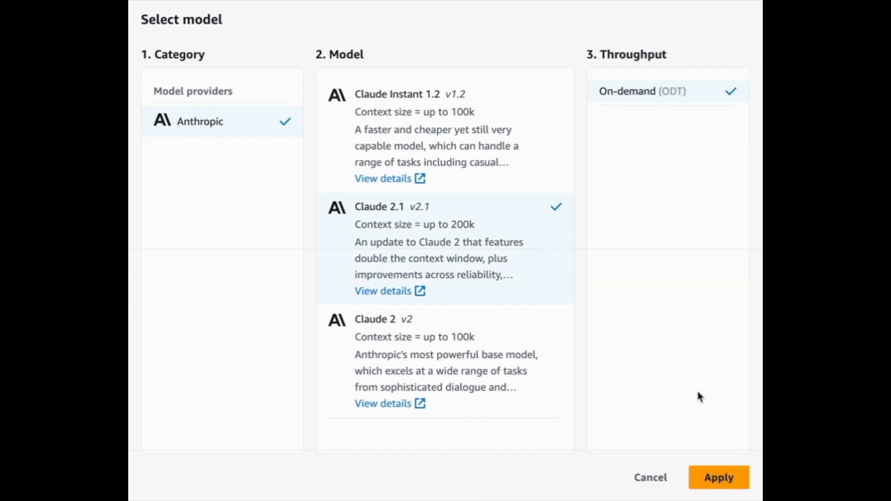
click(718, 483)
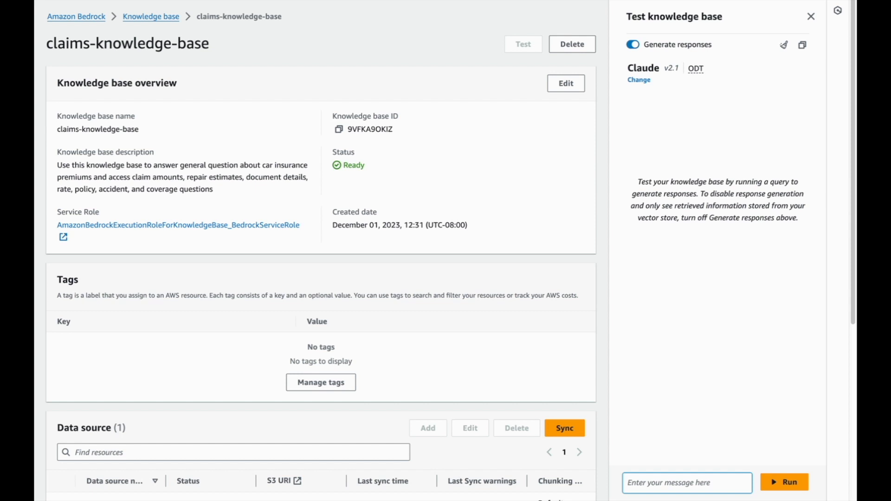
Ask the knowledge base "What is the diagnosis on the repair estimate for claim ID 2s34w-8x?"
click(657, 483)
text(What is the diagnosis on the repair estimate for claim ID 2s34w-8x?)
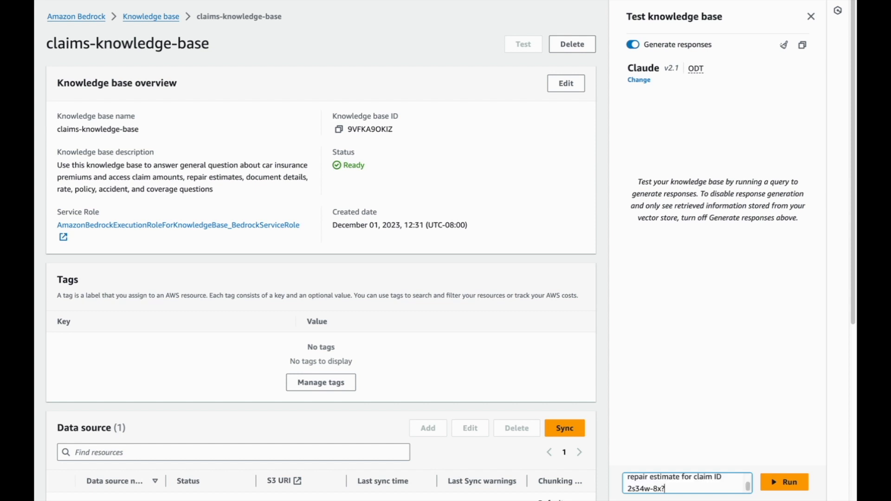
key(Return)
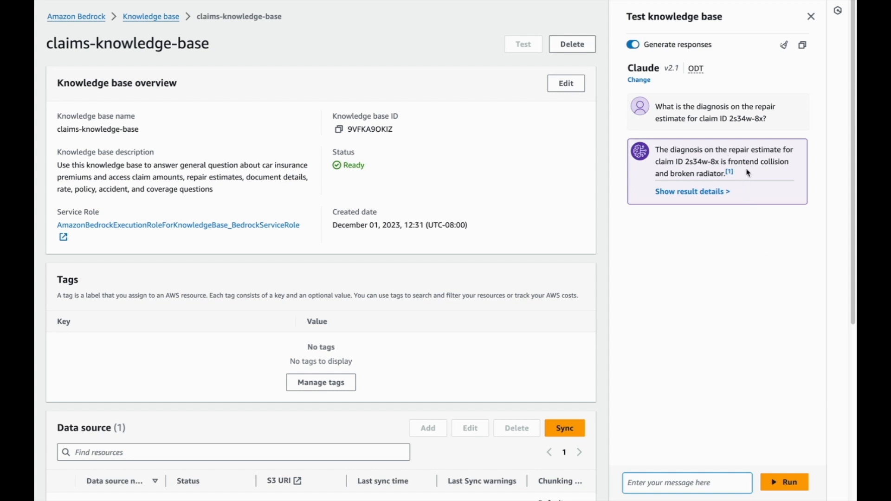
Ask the follow-up question "What is the resolution and repair estimate for that same claim?" in the knowledge base test
click(679, 484)
text(What is the resolution and repair estimate for that same claim?)
key(Return)
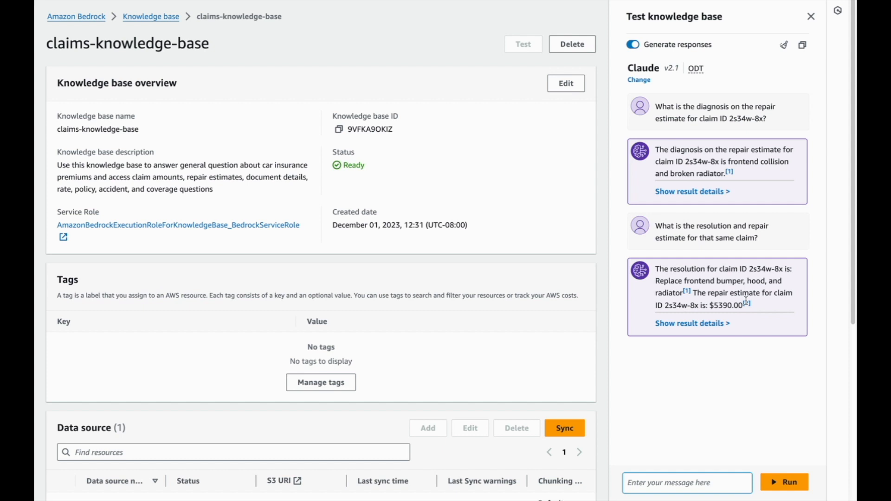
Inspect both citations of the resolution answer, and examine the two source chunks from Claim_2s34w-8x_RepairEstimate.pdf in its result details
click(688, 292)
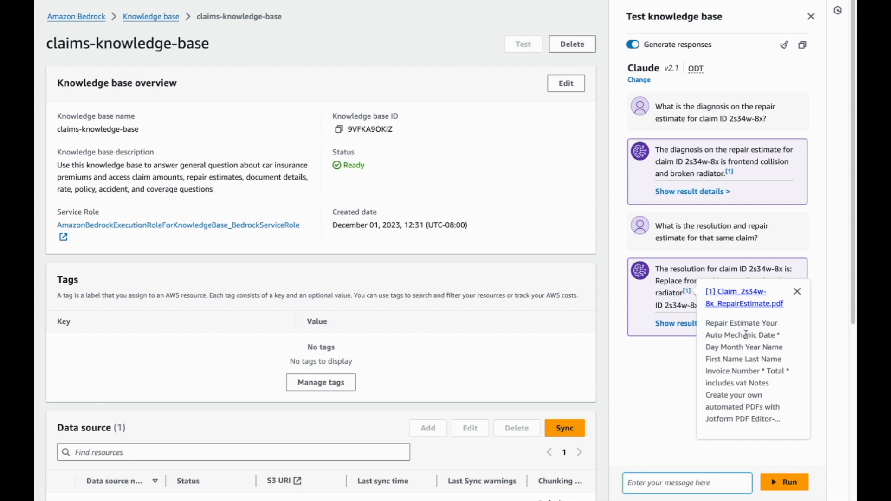
scroll(746, 337, down, 1)
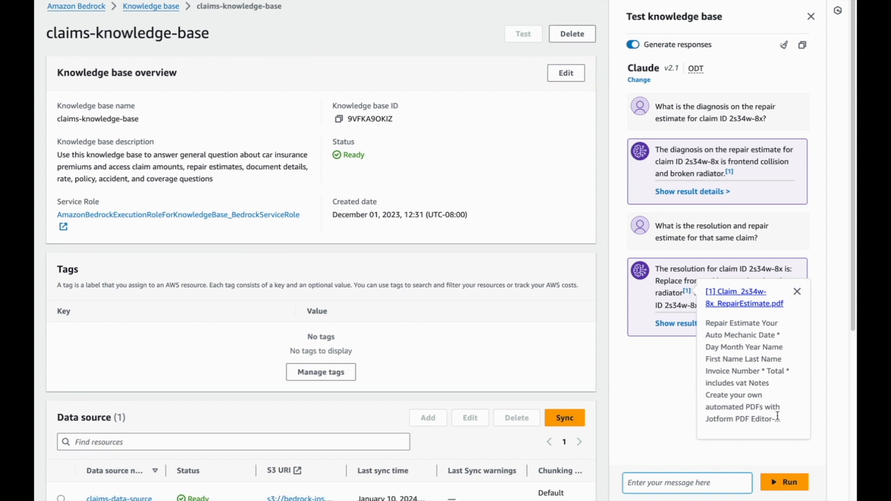
click(659, 388)
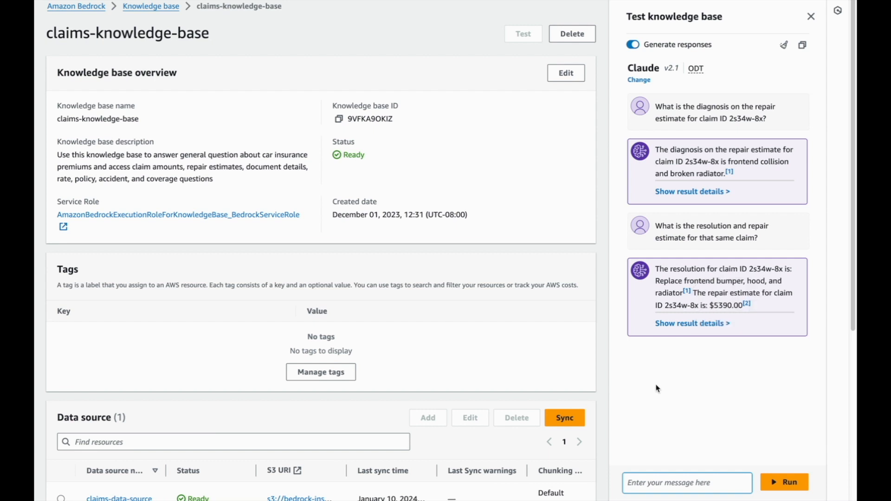
click(747, 305)
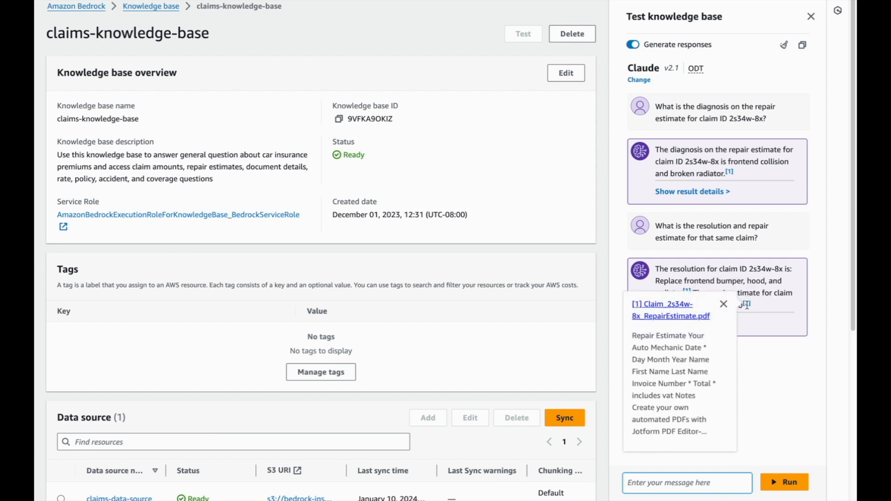
click(768, 351)
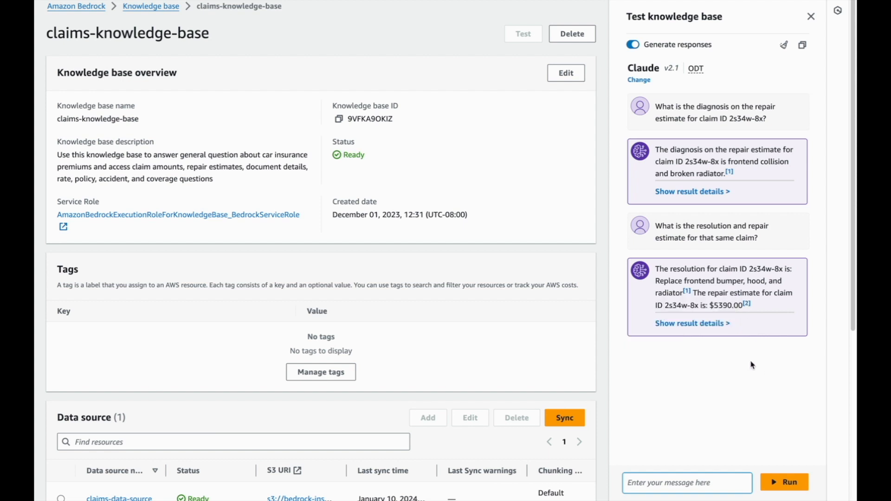
click(701, 324)
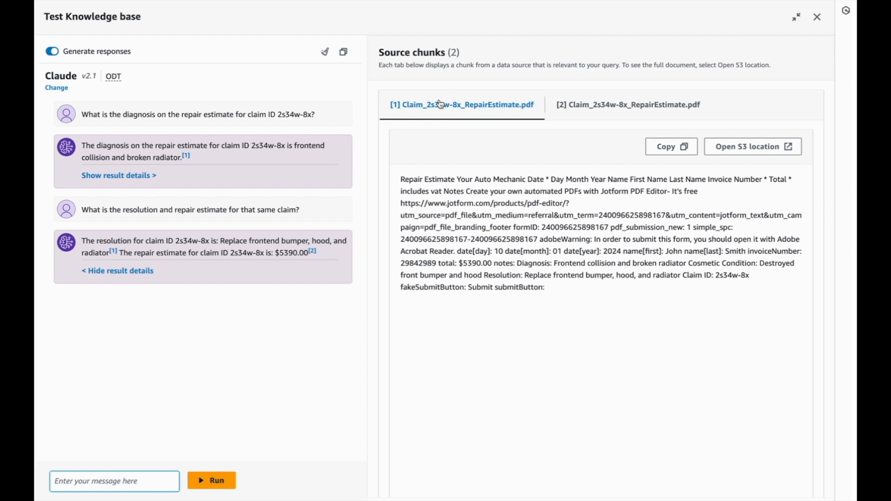
click(600, 110)
click(469, 108)
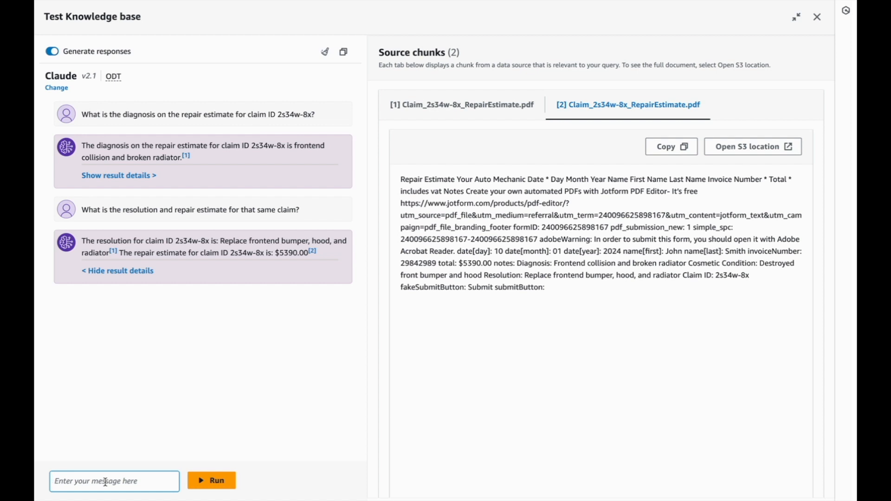
Ask "What should the driver do after an accident?" and view the first Insurance-FAQs.xlsx source chunk behind the answer
text(What should the driver do after an accident?)
key(Return)
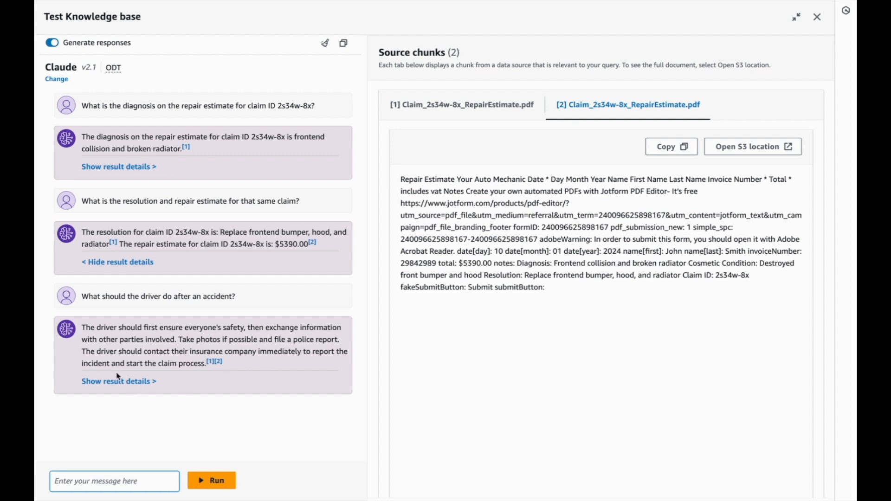
click(131, 384)
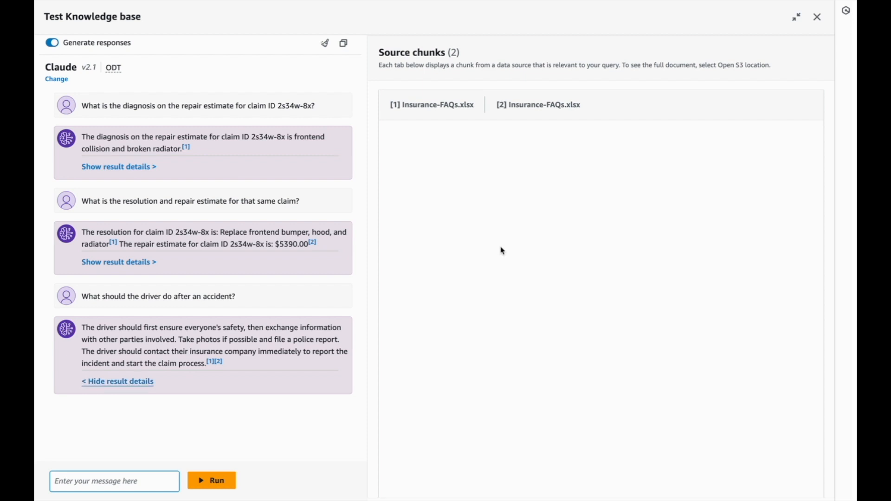
click(443, 110)
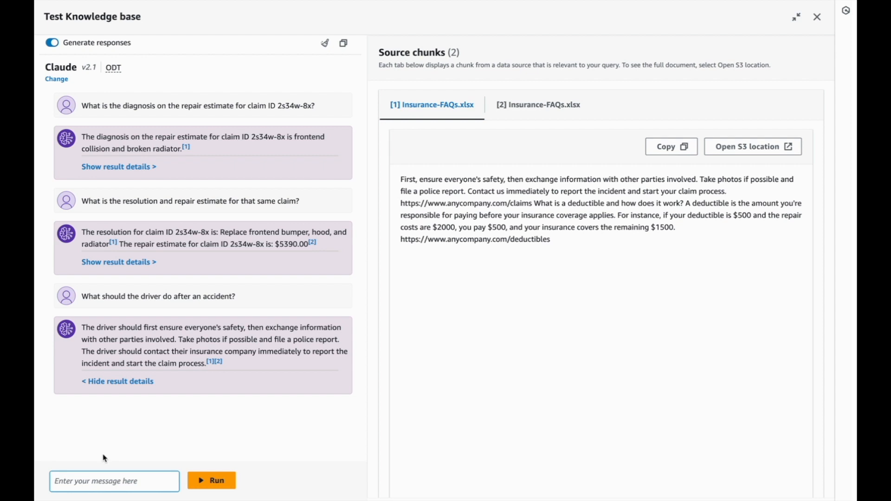
Ask "What is recommended for the accident report and images?" and review the answer's AccidentReport and AccidentImages source chunks
click(93, 484)
text(What is recommended for the accident report and images?)
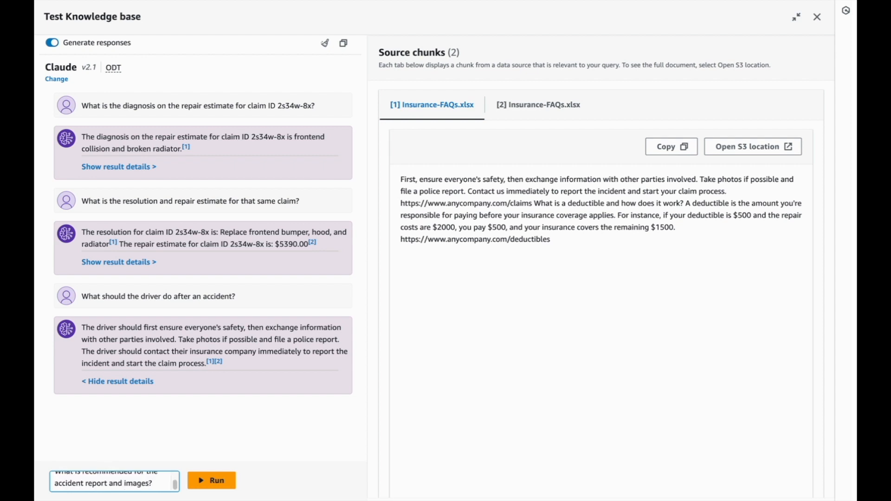
key(Return)
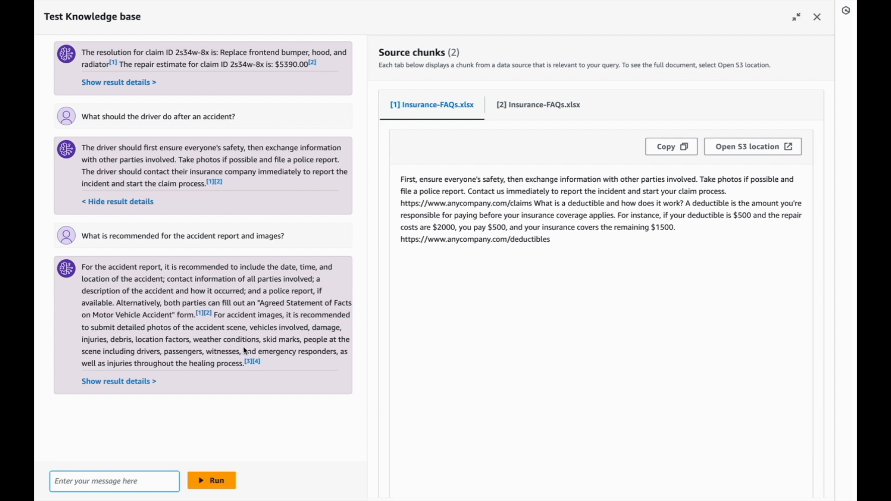
click(137, 383)
scroll(530, 100, right, 1)
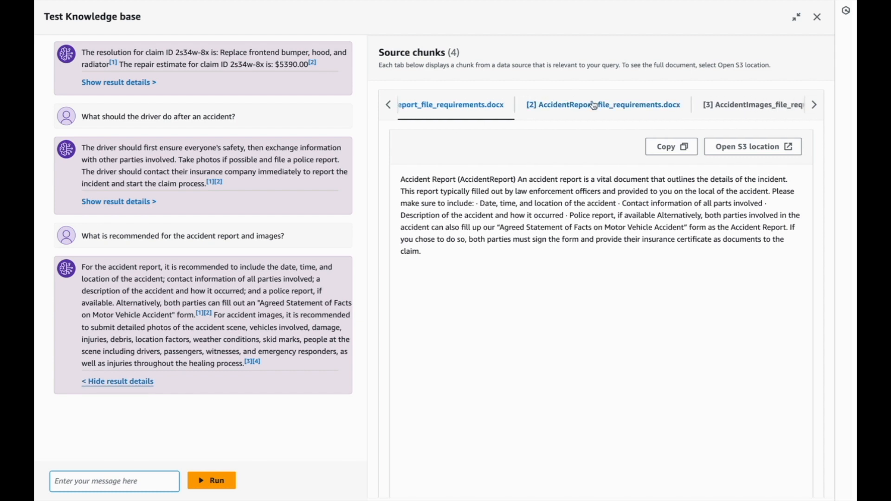
scroll(594, 106, right, 3)
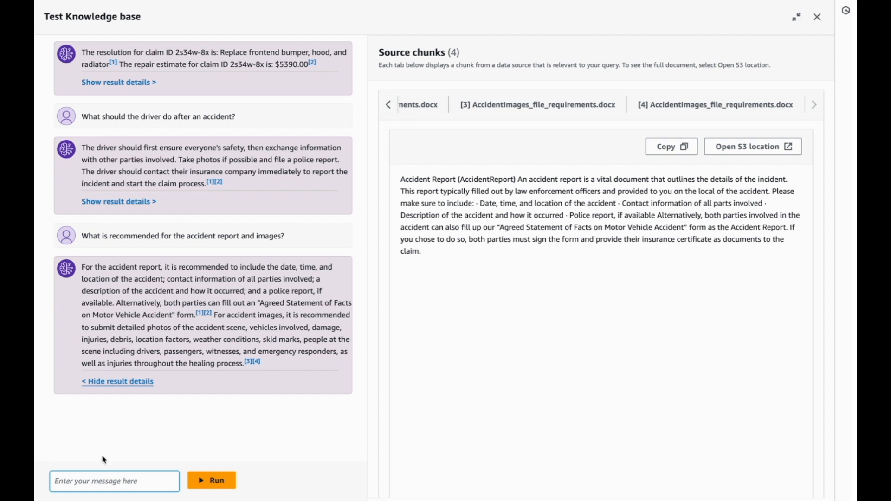
Ask "What is a deductible and how does it work?" and show the result details of the answer
click(109, 484)
text(What is a deductible and how does it work?)
key(Return)
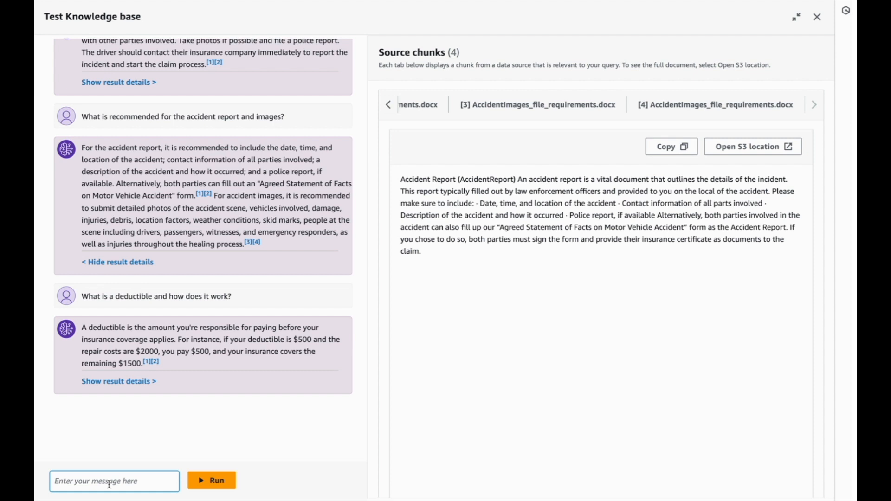
click(112, 382)
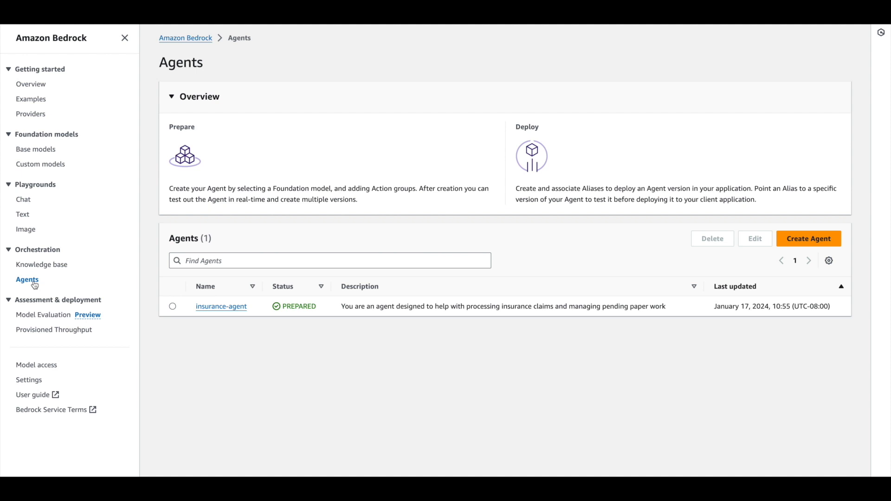
Open the working draft of insurance-agent and review its instructions, action groups and linked knowledge bases
click(220, 307)
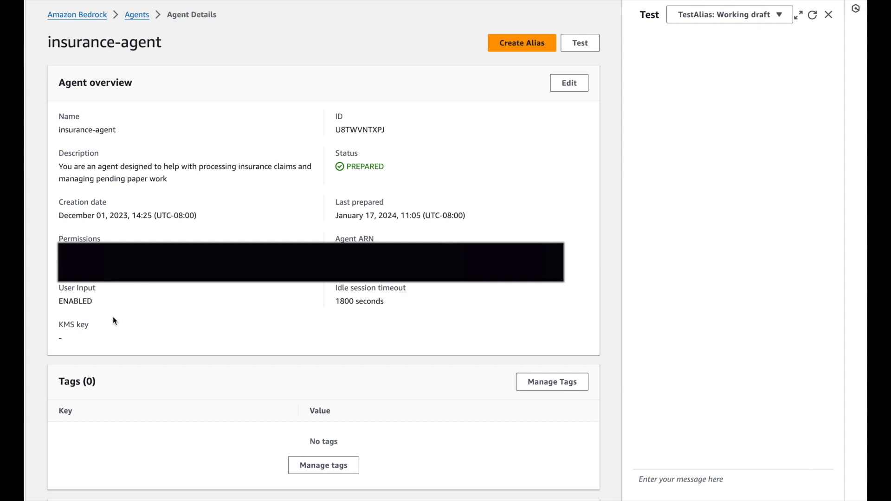
scroll(113, 320, down, 3)
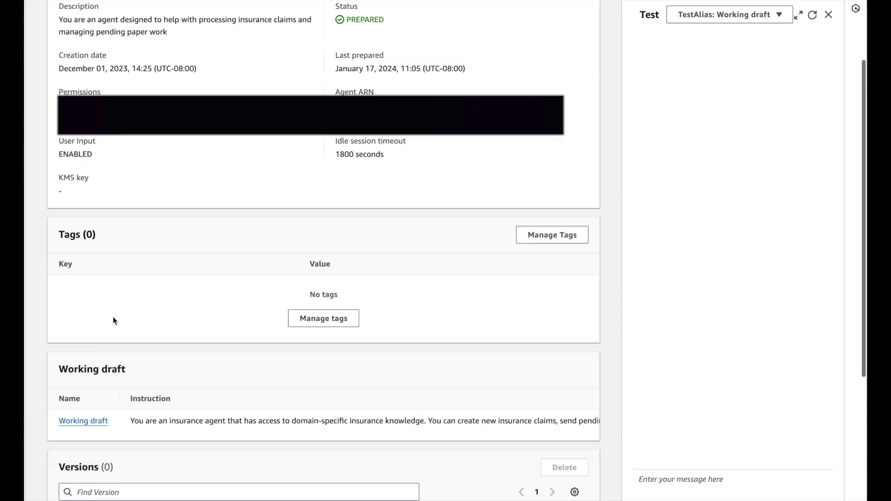
click(84, 421)
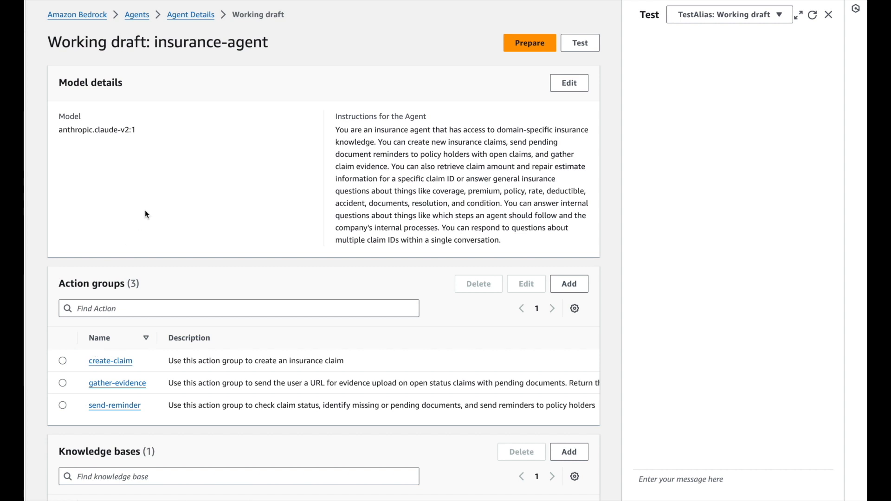
scroll(245, 219, down, 2)
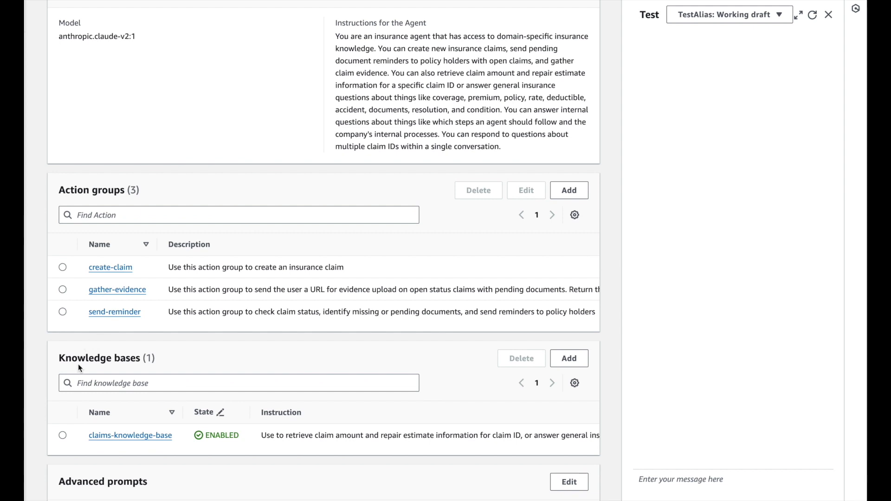
triple_click(78, 359)
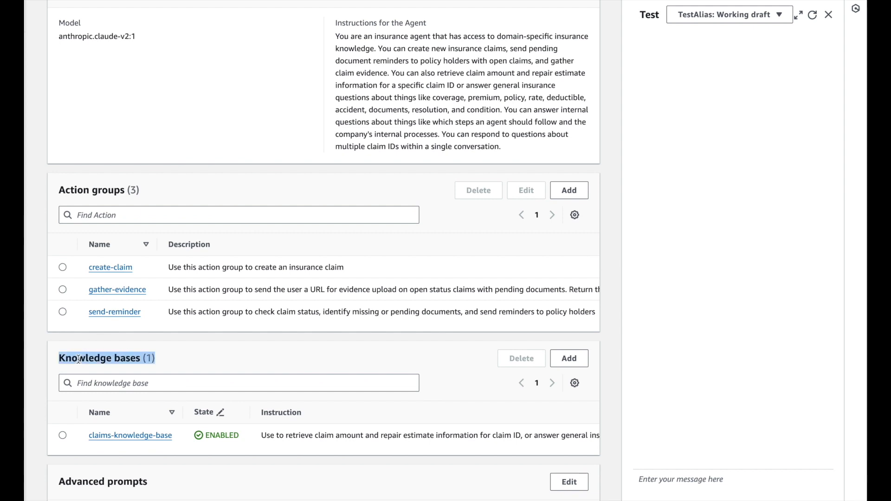
scroll(79, 359, down, 1)
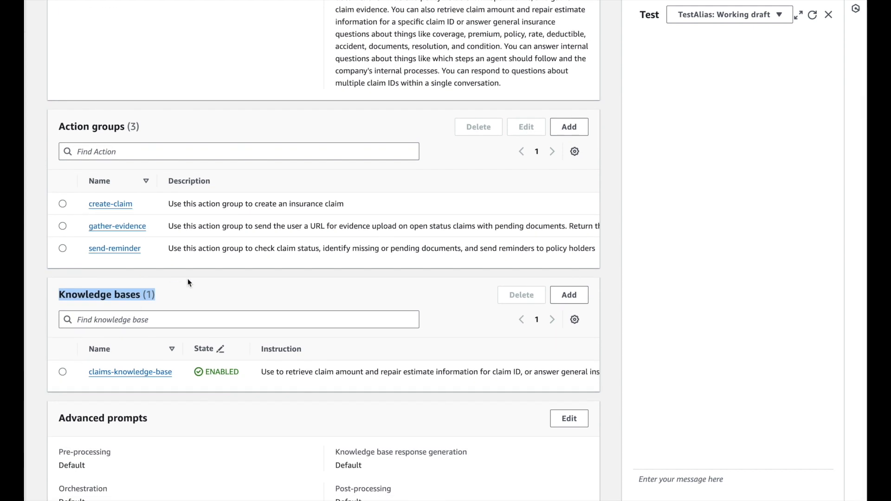
Delete the final period from the agent's instructions in the model details, save and exit, and prepare the agent
click(196, 285)
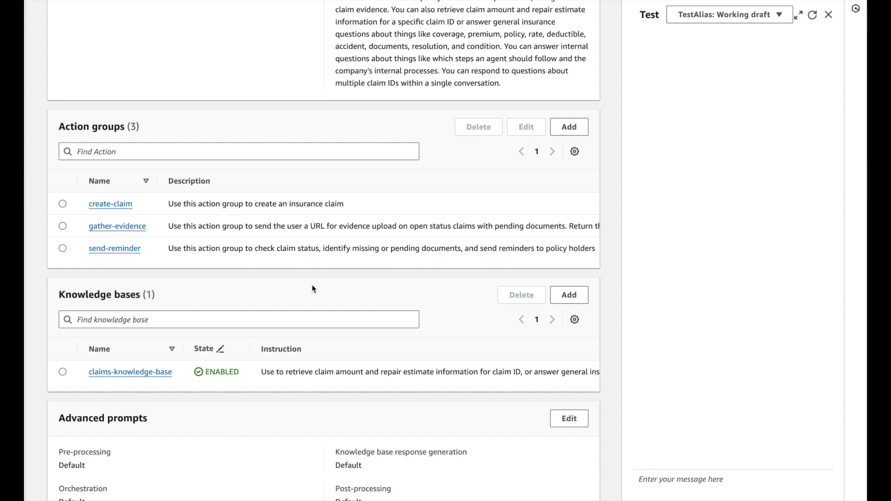
scroll(312, 289, up, 3)
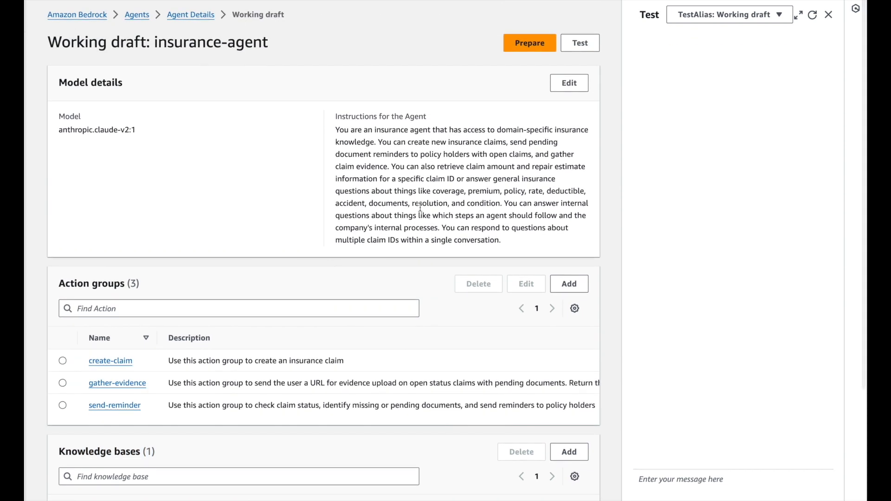
click(564, 85)
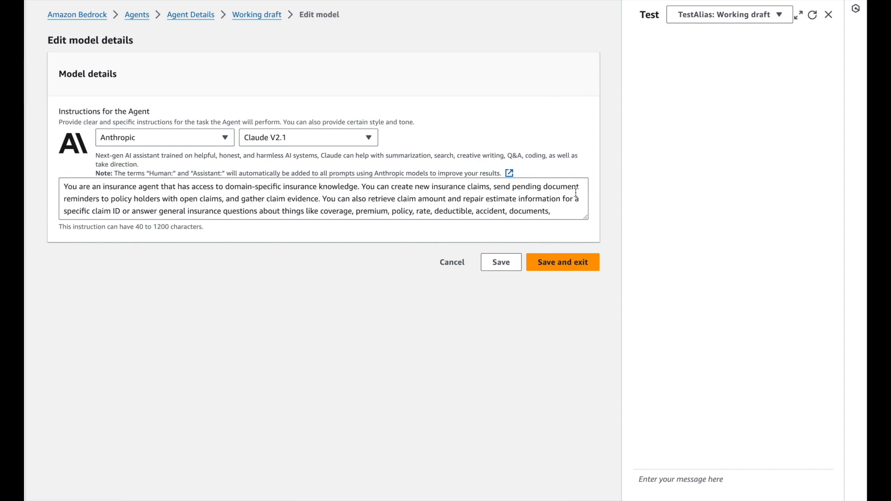
scroll(485, 210, down, 2)
click(434, 216)
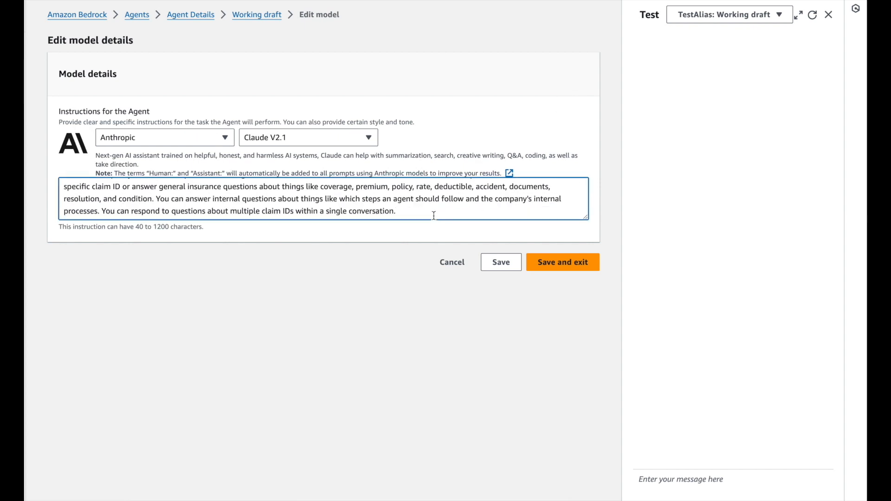
click(590, 264)
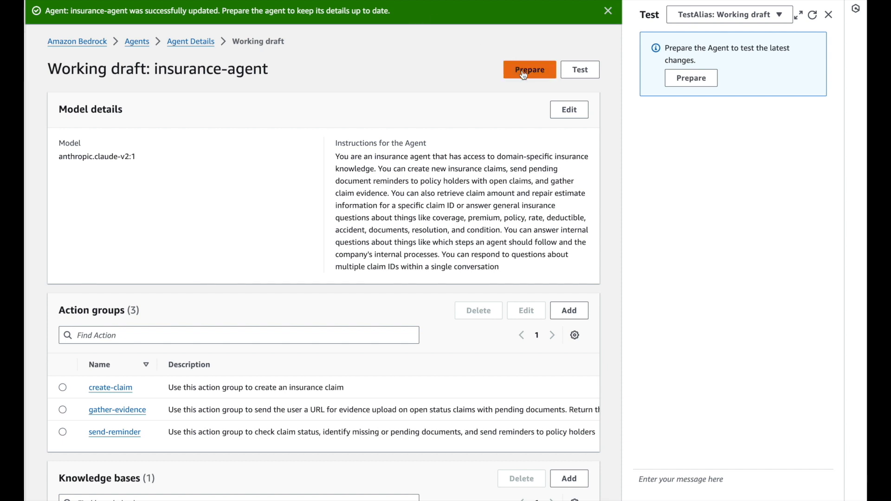
click(690, 80)
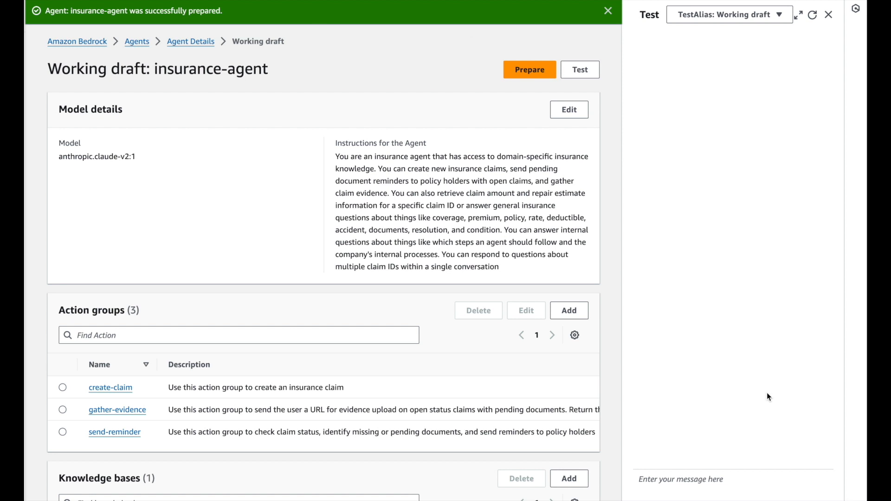
Send the prepared working draft the test message "Create a new claim."
click(687, 488)
text(Create a new claim.)
key(Return)
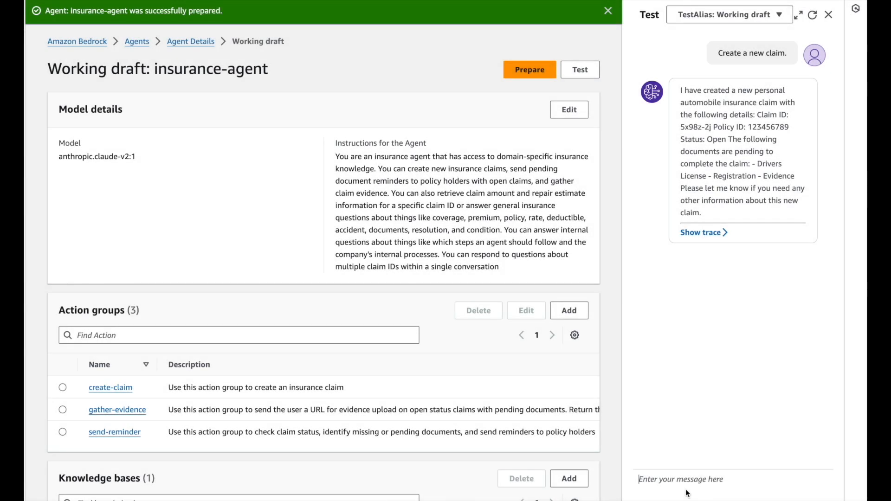
Send the agent the message "Send a pending documents reminder to the policy holder for the newly created claim"
text(Sen)
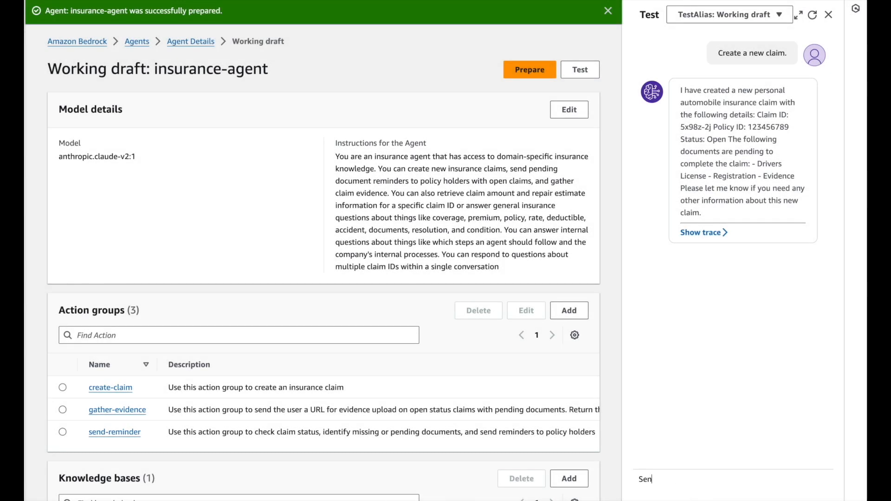
text(d a pending documents )
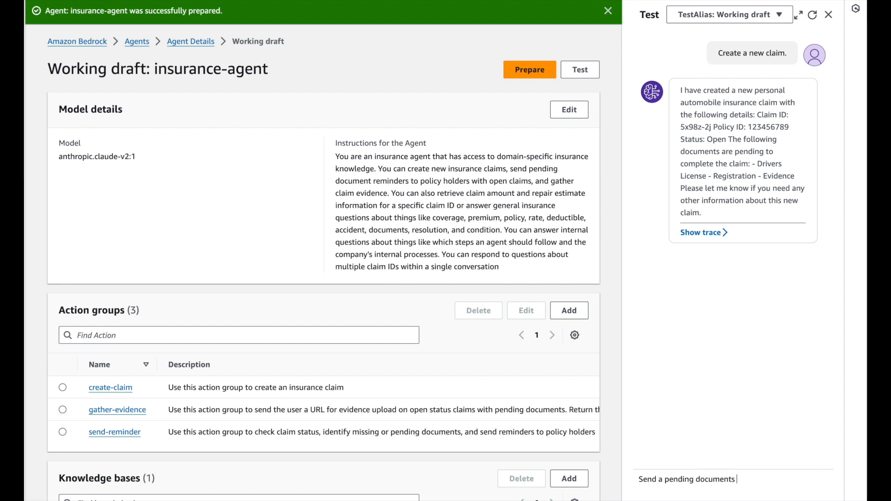
text(reminder to the policy holder for the new)
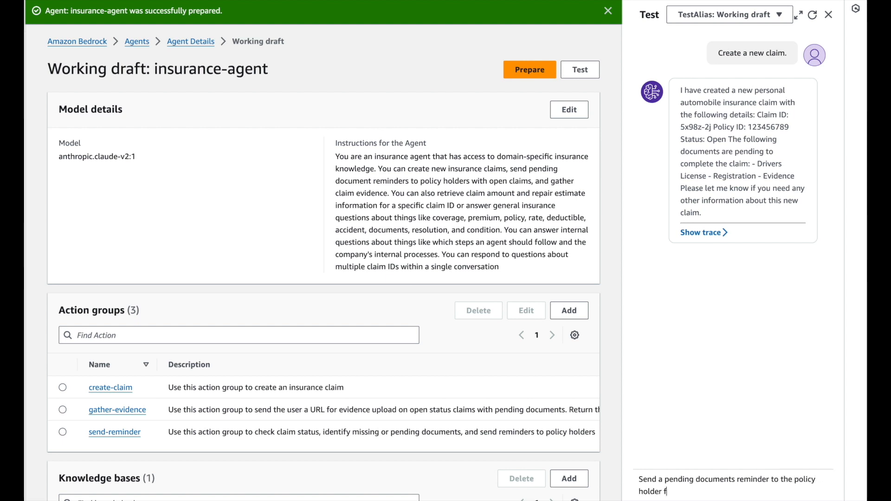
text(ly created claim)
key(Return)
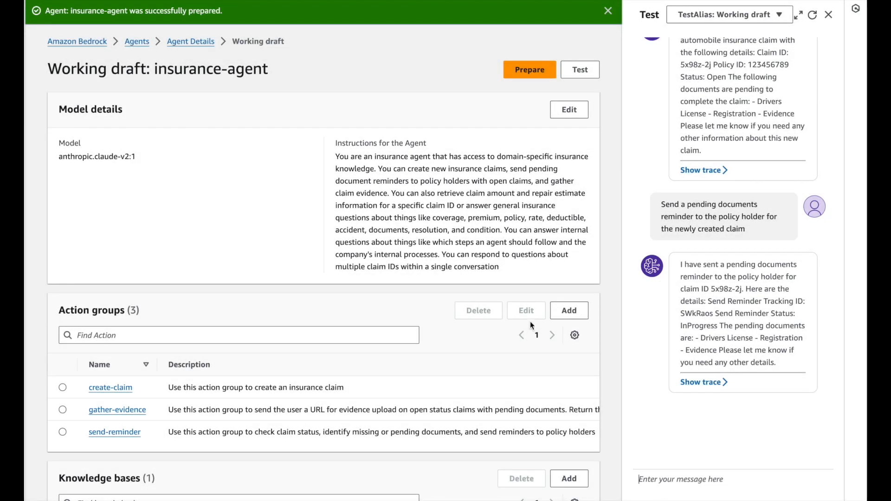
Expand the test window and examine the reminder response's pre-processing trace, including Step 0's rationale and modelInvocationInput
click(798, 15)
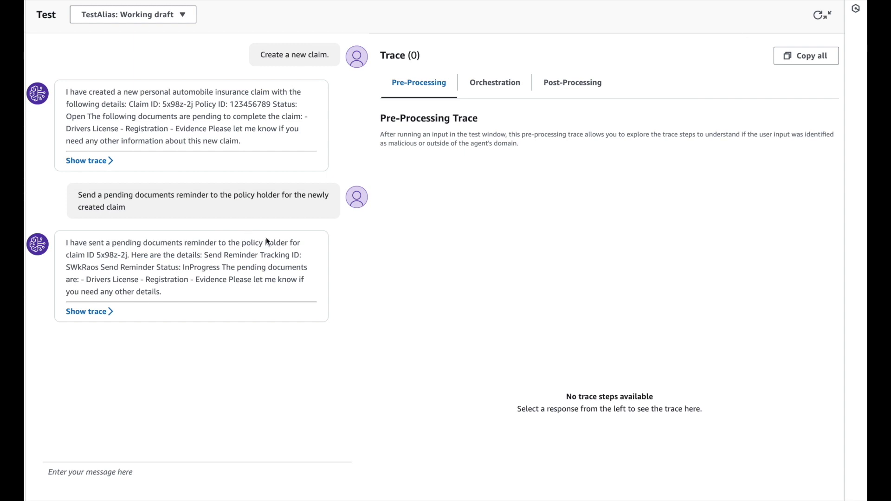
click(86, 312)
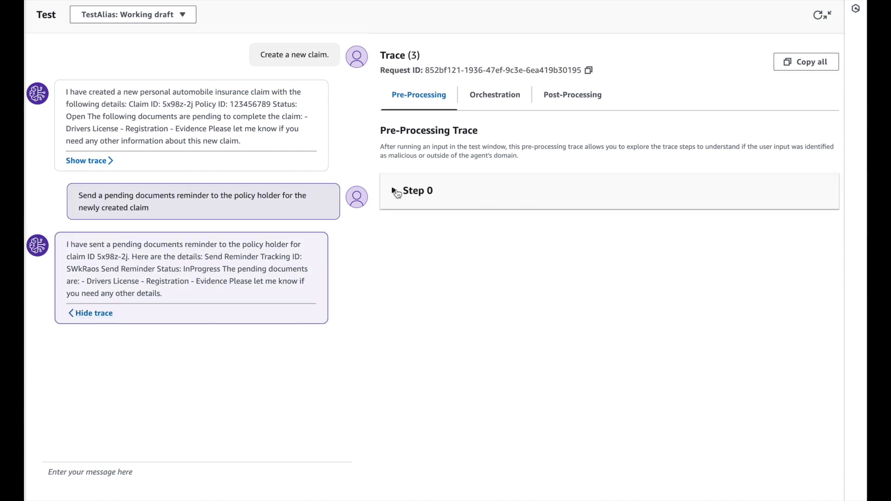
click(396, 191)
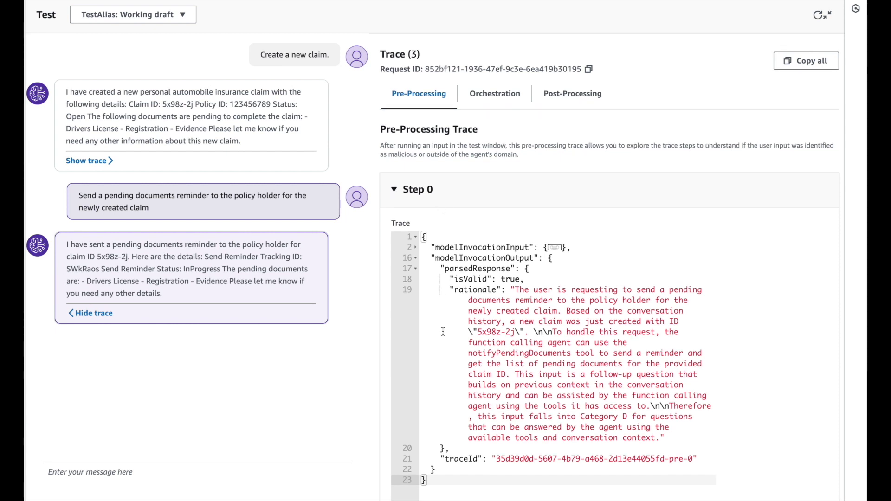
scroll(443, 332, down, 1)
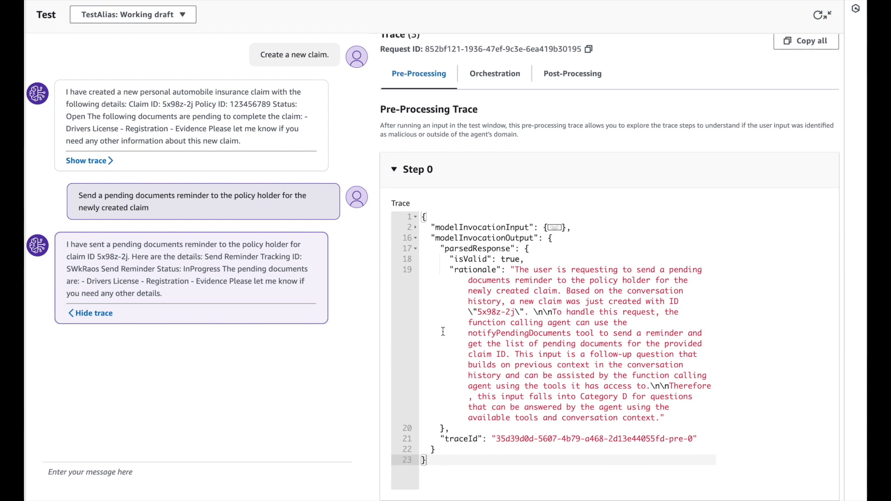
click(416, 226)
scroll(480, 370, down, 5)
scroll(481, 370, down, 10)
scroll(481, 370, up, 15)
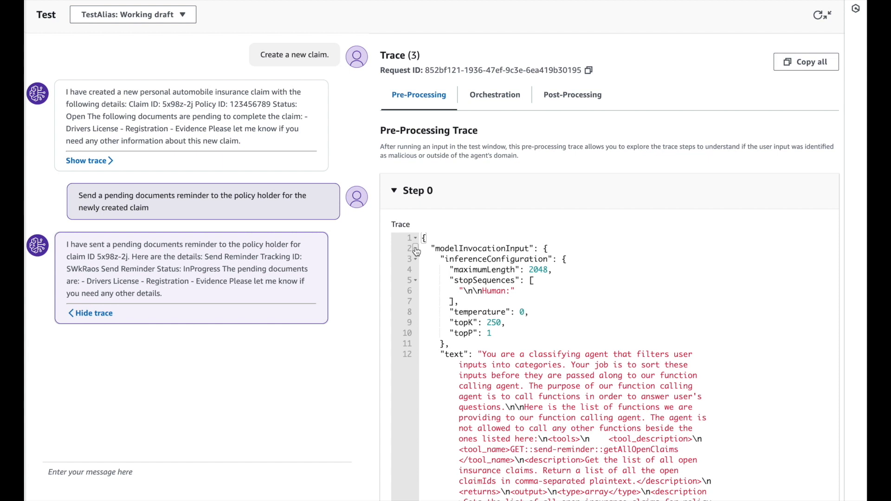
click(415, 250)
scroll(443, 331, down, 1)
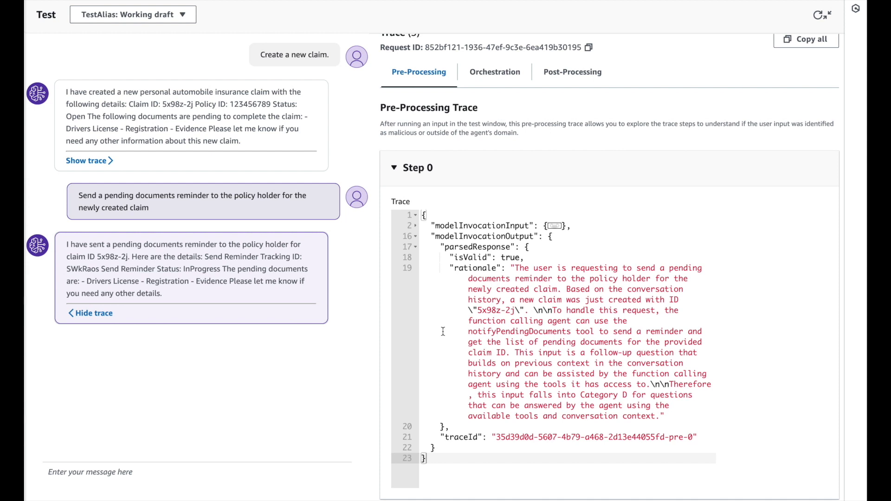
scroll(443, 331, up, 1)
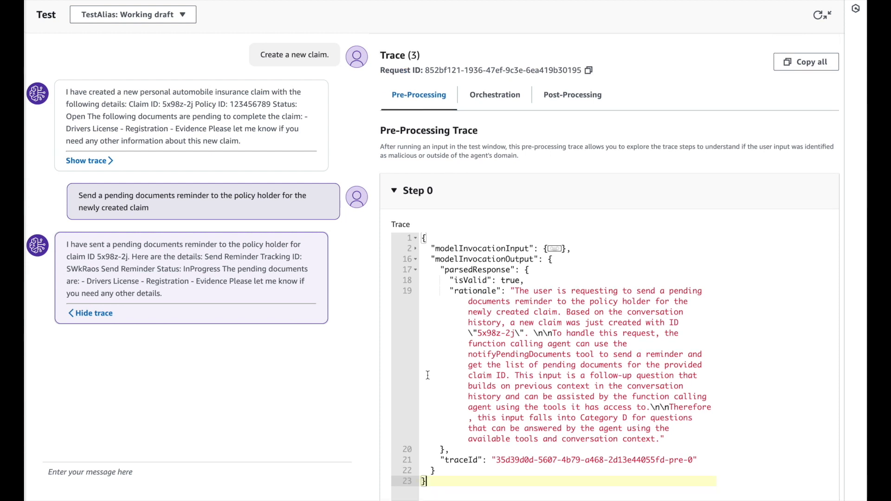
Examine orchestration Steps 1 and 2 of the reminder response's trace, and view its post-processing trace
click(491, 96)
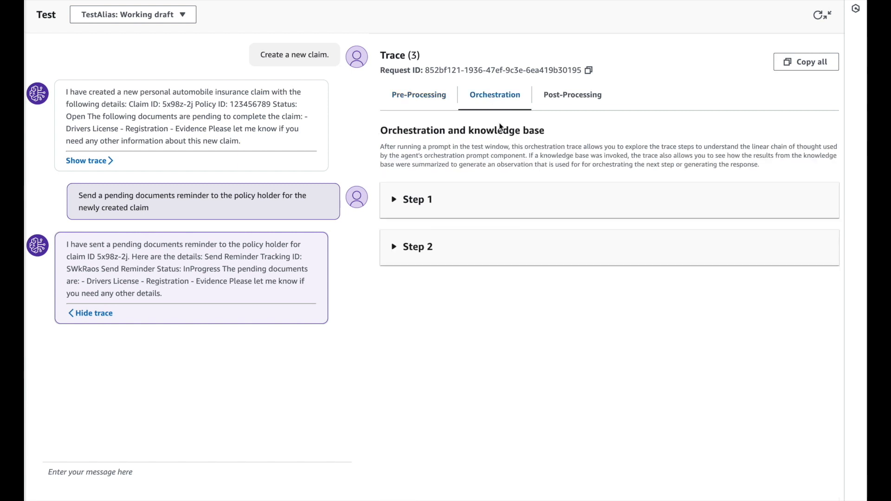
click(394, 203)
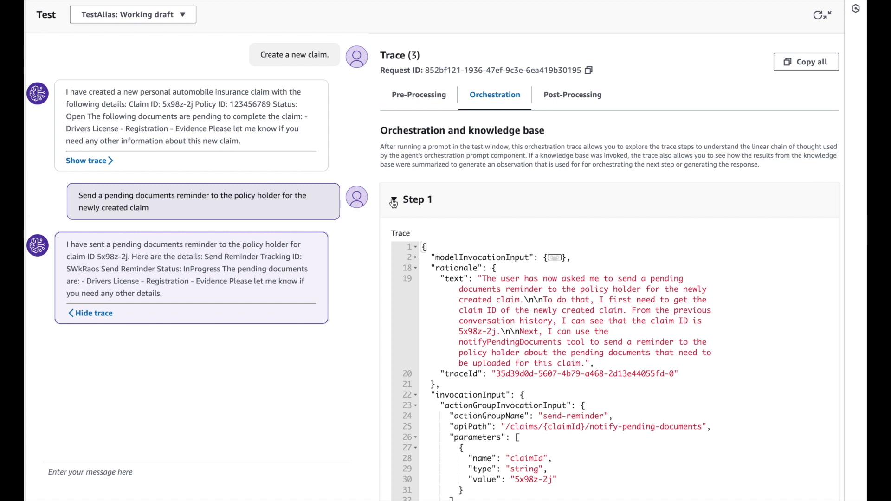
click(394, 202)
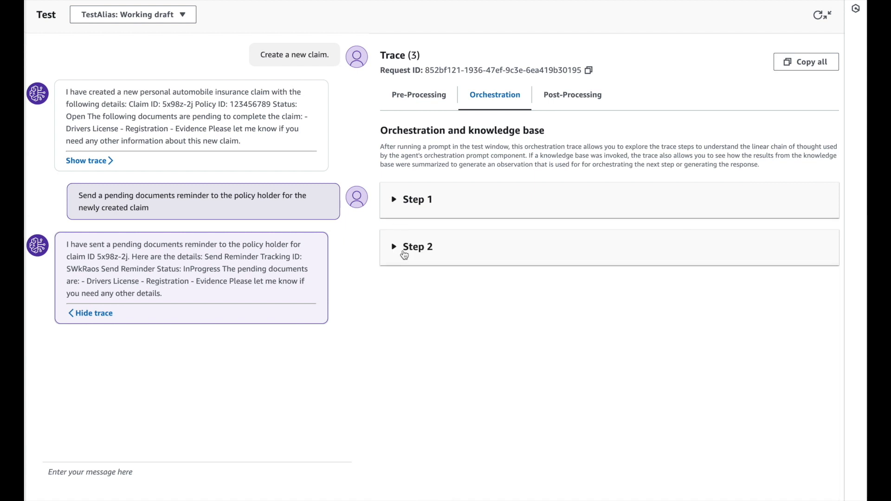
click(395, 250)
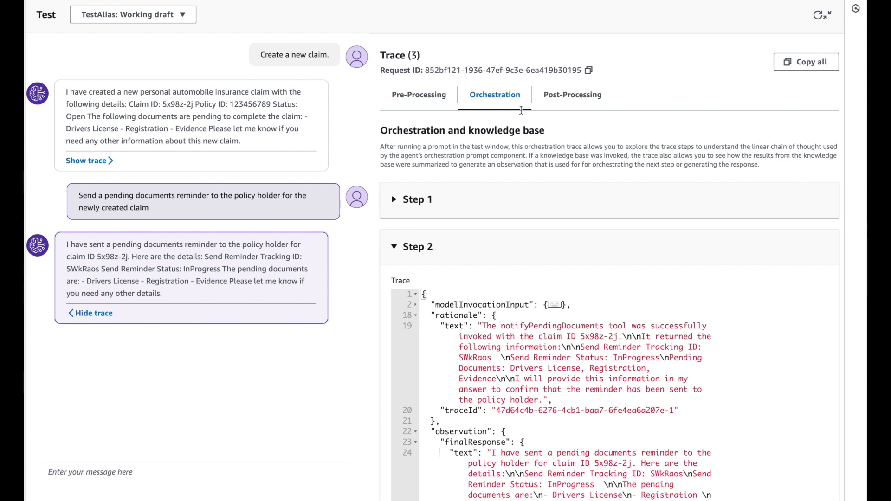
click(577, 95)
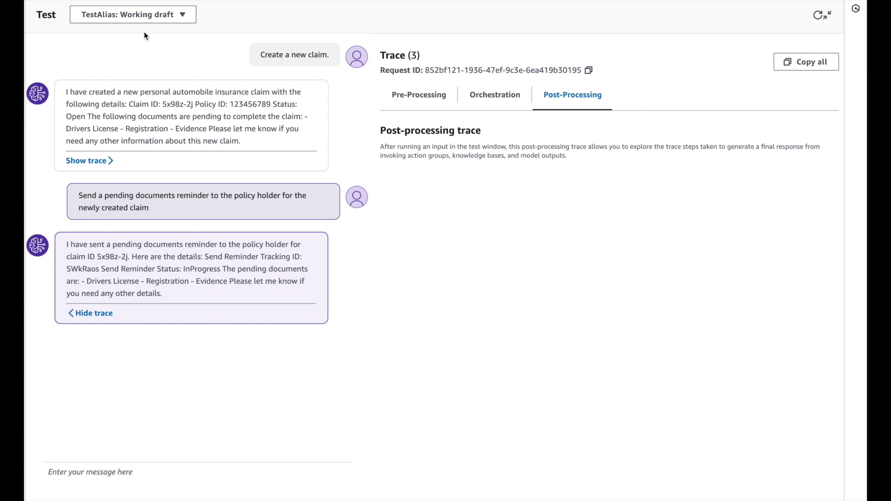
Ask the agent "What types of coverage do you offer?" and show the source behind citation [1] in the answer
text(What types of coverage do you offer?)
key(Return)
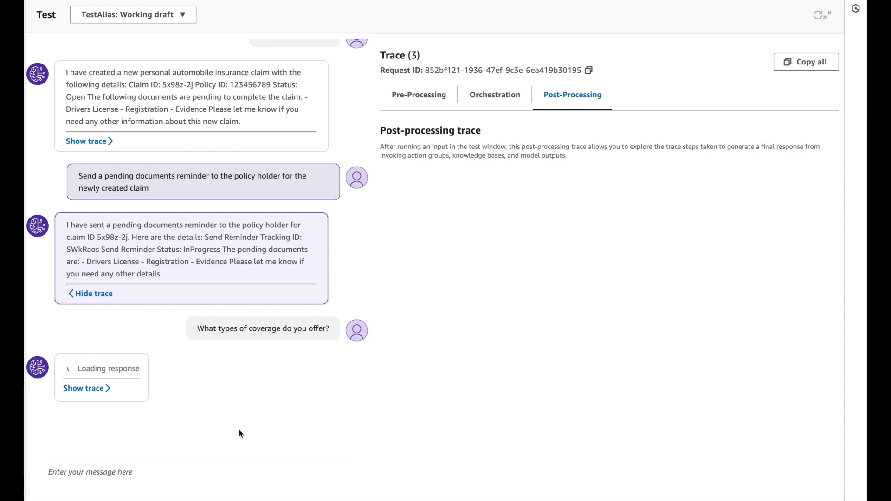
scroll(239, 430, up, 1)
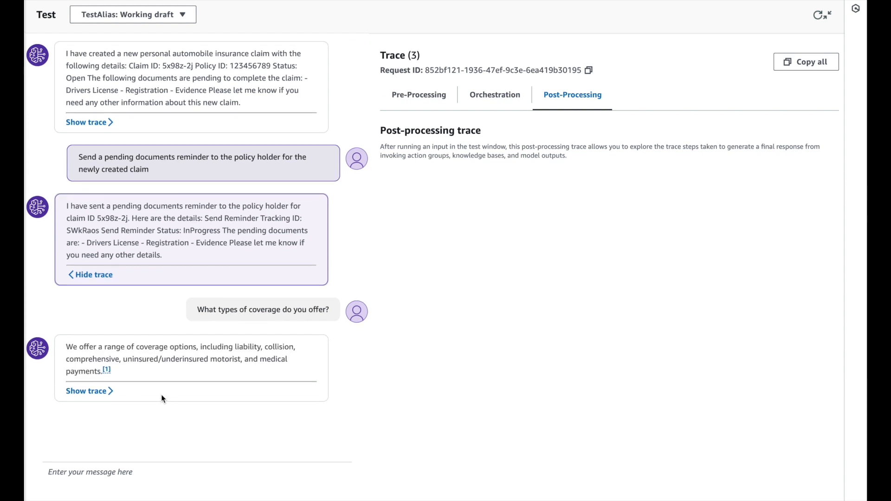
click(107, 371)
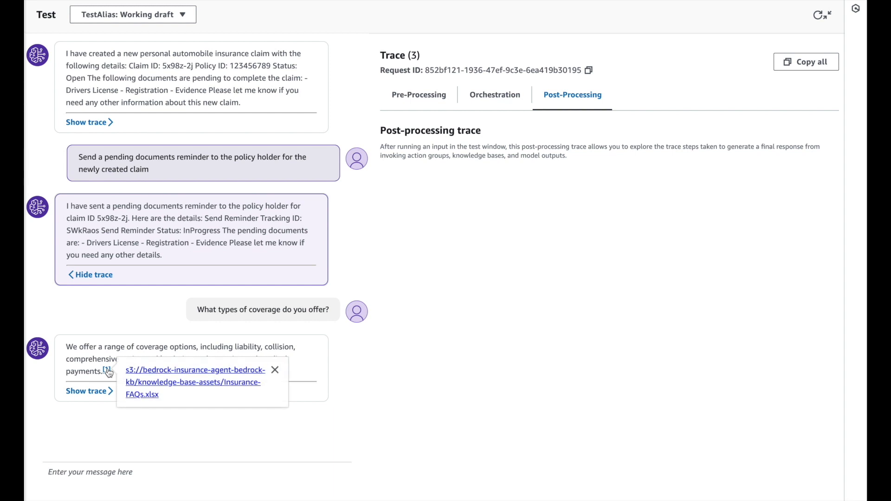
Show the coverage answer's trace and examine the knowledge base search tool named in pre-processing Step 0's rationale
click(97, 392)
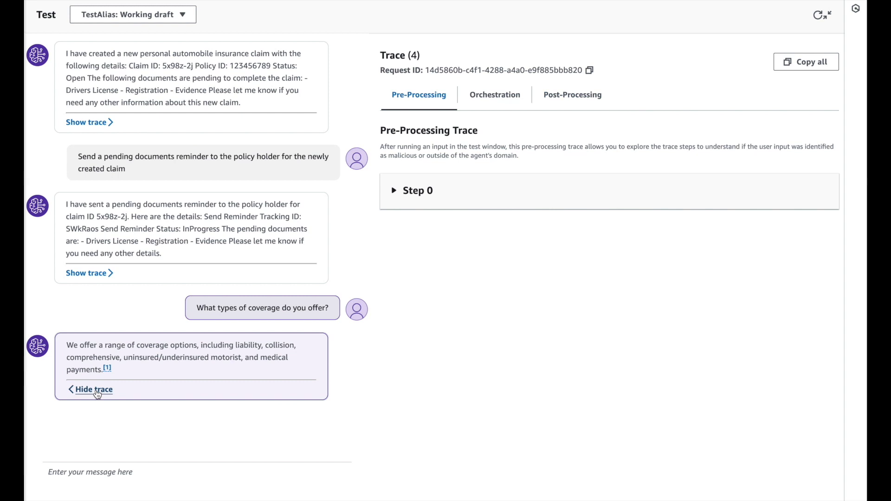
click(397, 194)
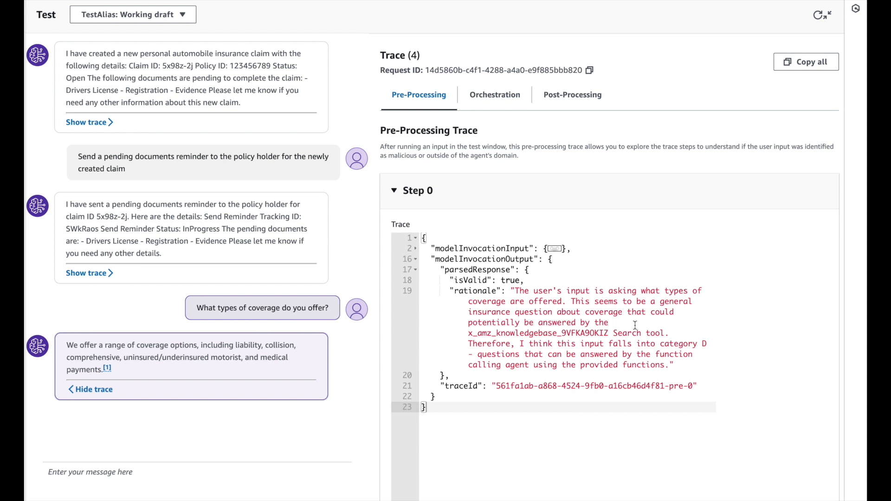
drag(665, 333, 464, 334)
click(624, 238)
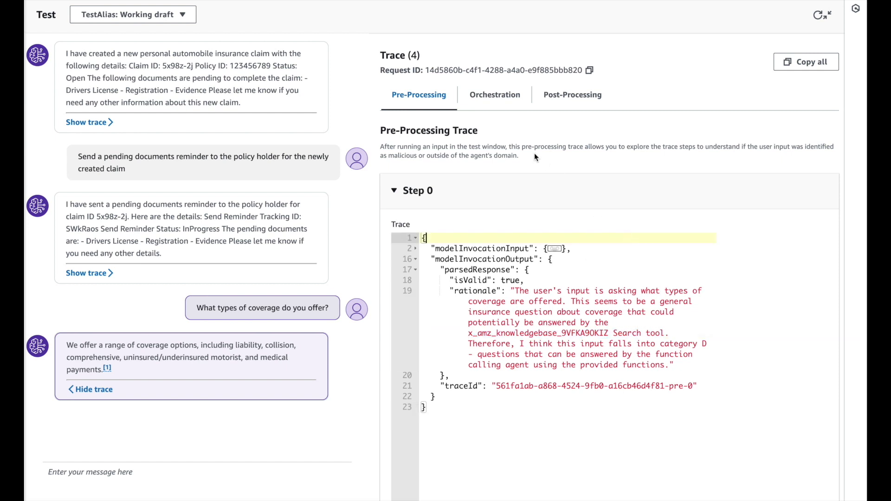
click(398, 191)
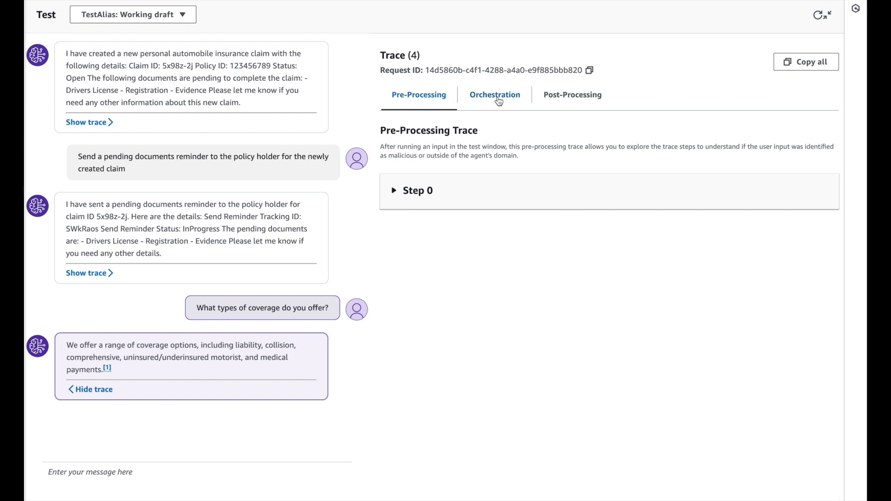
Examine the coverage answer's orchestration trace, covering Step 1's rationale and Step 2's modelInvocationInput
click(498, 100)
click(392, 200)
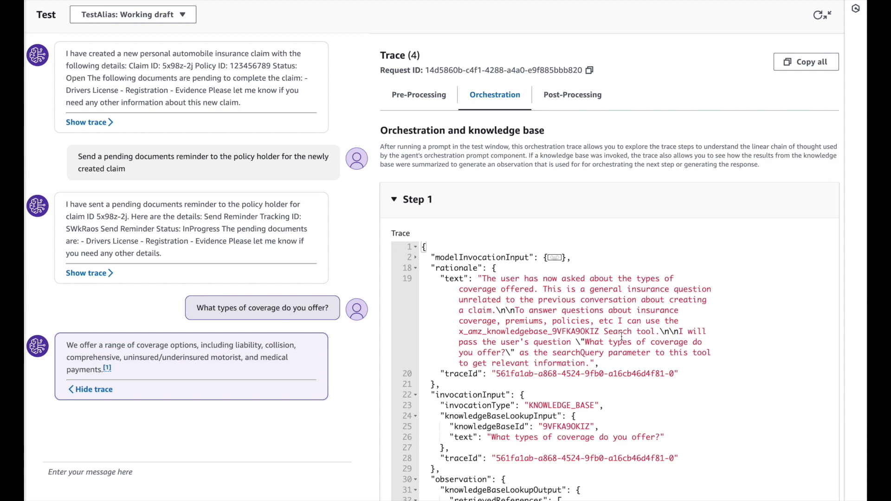
mouse_move(660, 332)
mouse_down()
mouse_move(520, 319)
mouse_move(517, 310)
mouse_up()
click(394, 201)
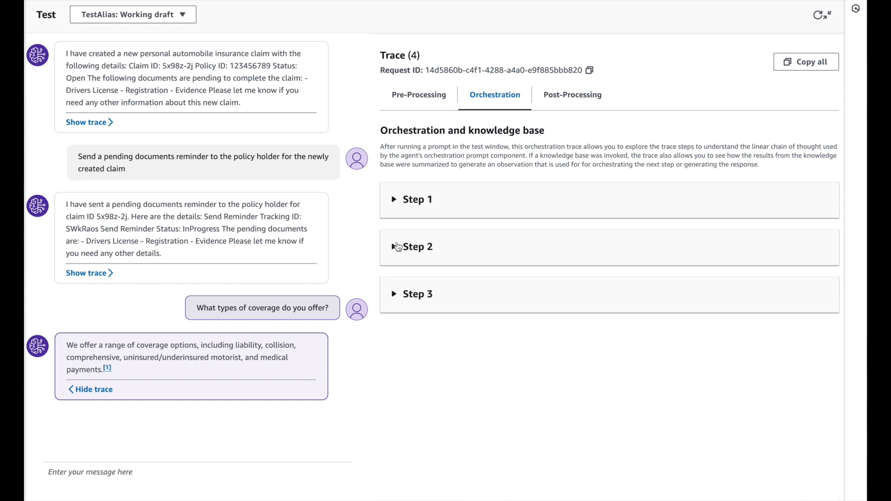
click(396, 247)
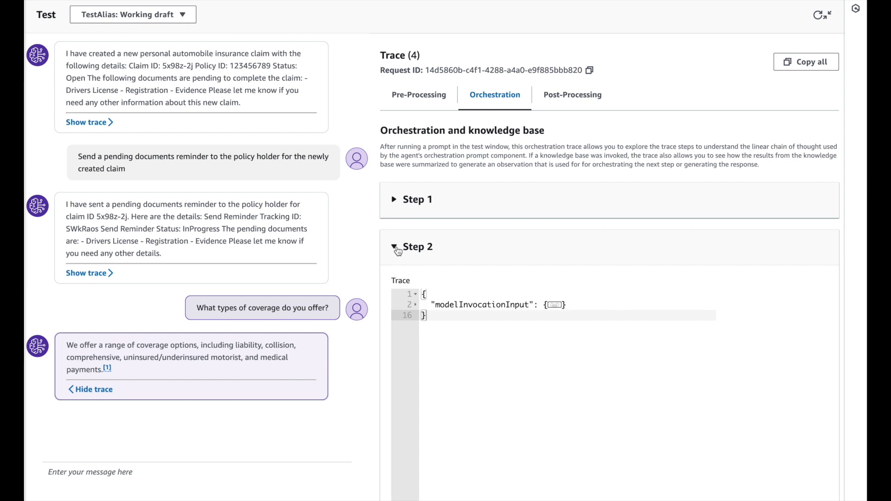
click(417, 305)
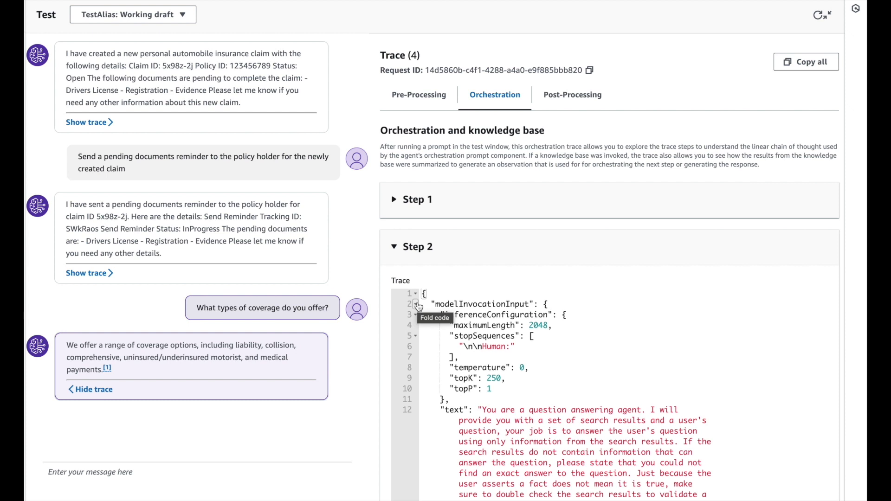
scroll(418, 306, down, 3)
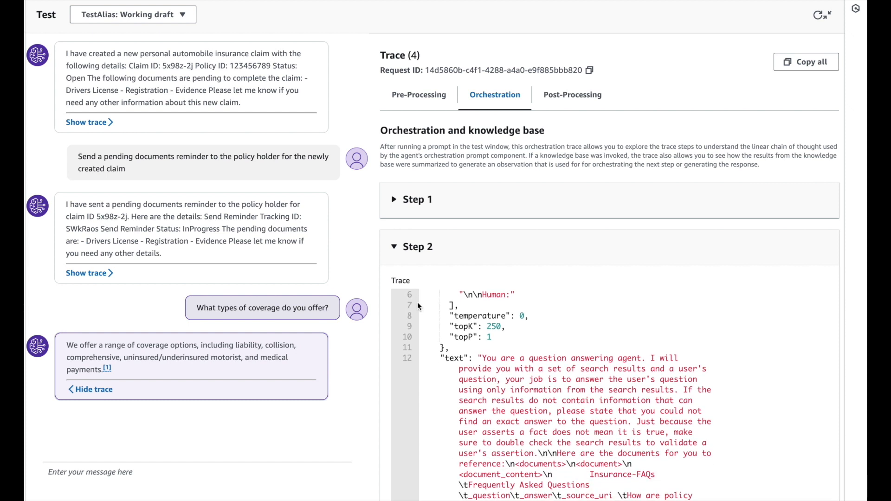
Examine the end of orchestration Step 2's prompt text, highlighting the Human question passage, and collapse Step 2
scroll(417, 302, down, 10)
drag(697, 380, 683, 359)
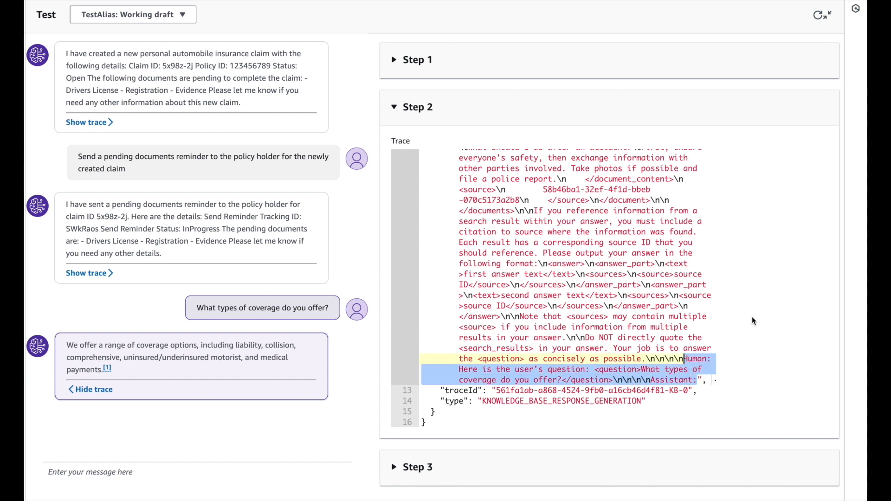
click(398, 116)
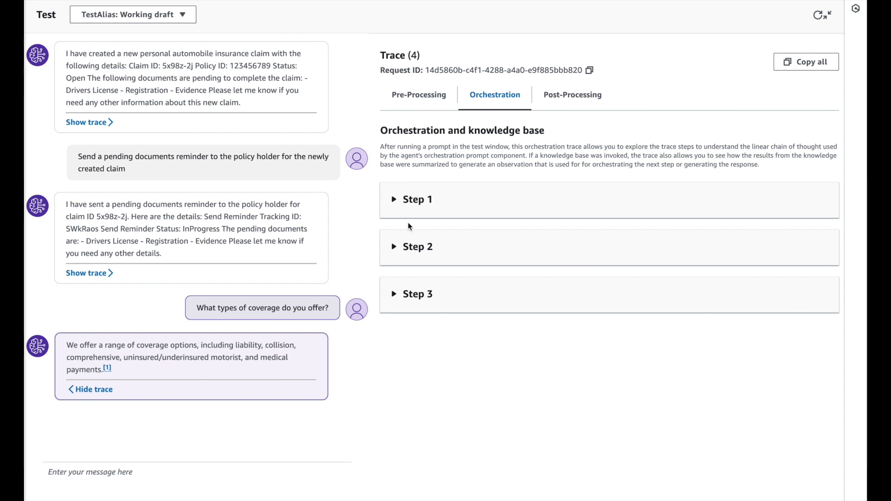
Examine the rationale in the coverage answer's orchestration Step 3, and view its post-processing trace
click(395, 295)
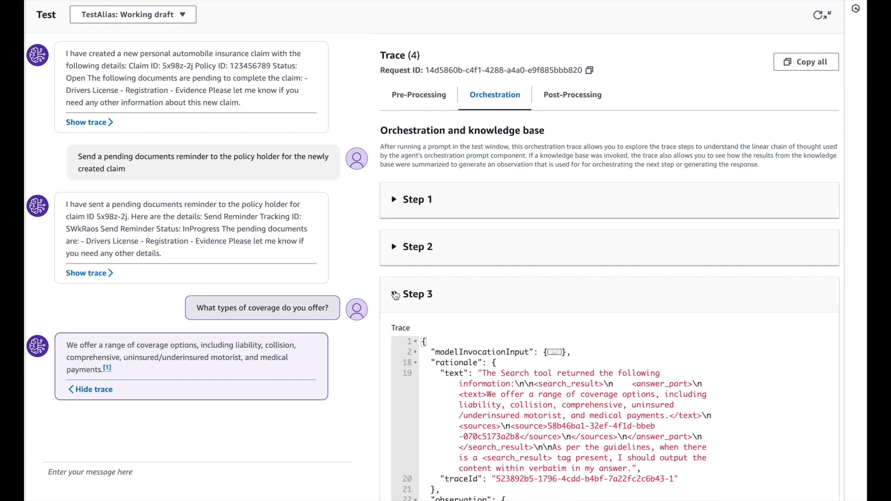
scroll(649, 370, down, 1)
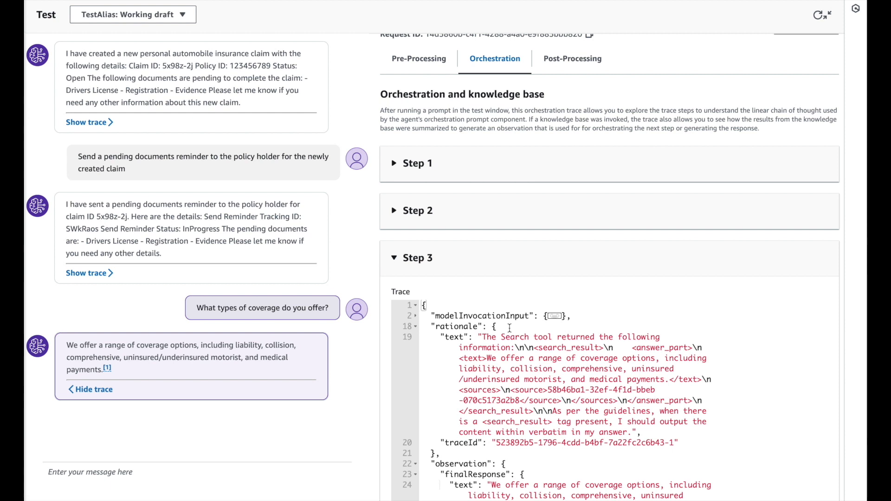
click(395, 257)
click(589, 95)
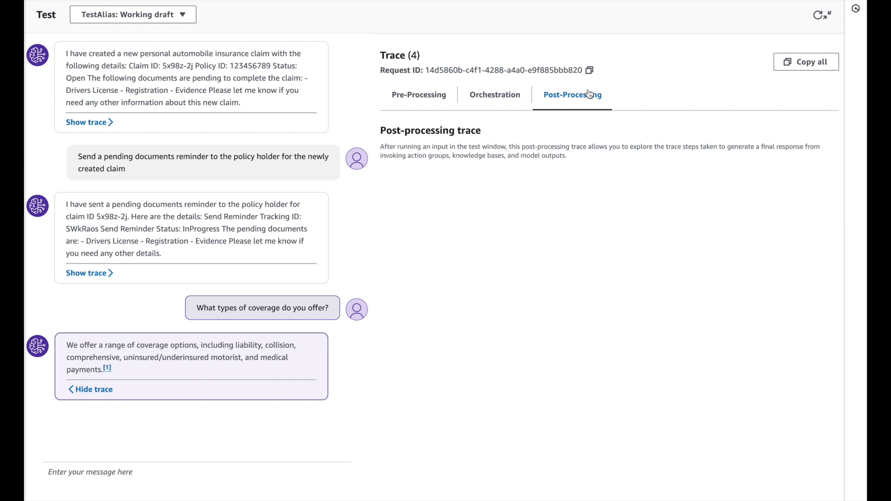
Shrink the expanded test view back to the agent details, and open the working draft's advanced prompts for editing
click(830, 15)
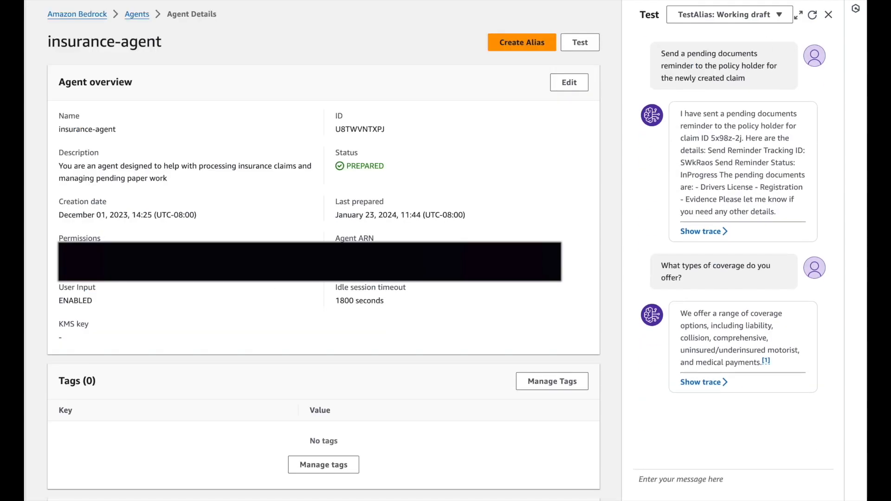
scroll(276, 292, down, 2)
click(95, 454)
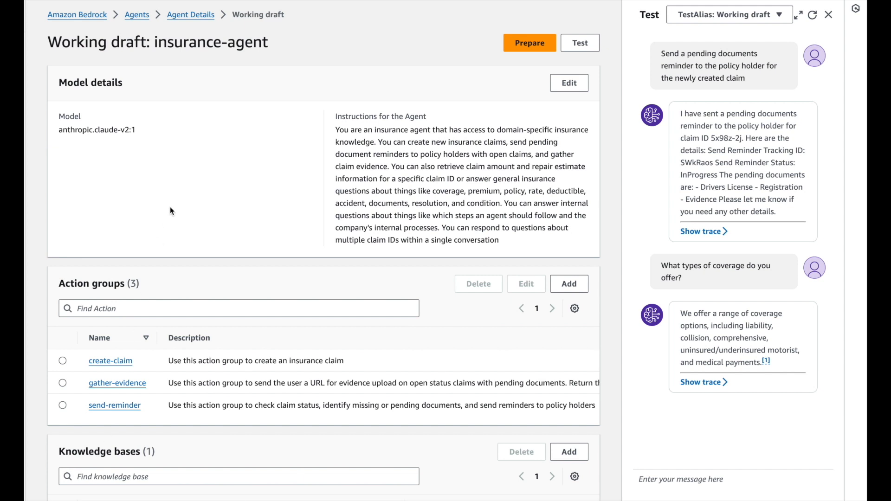
scroll(170, 207, down, 4)
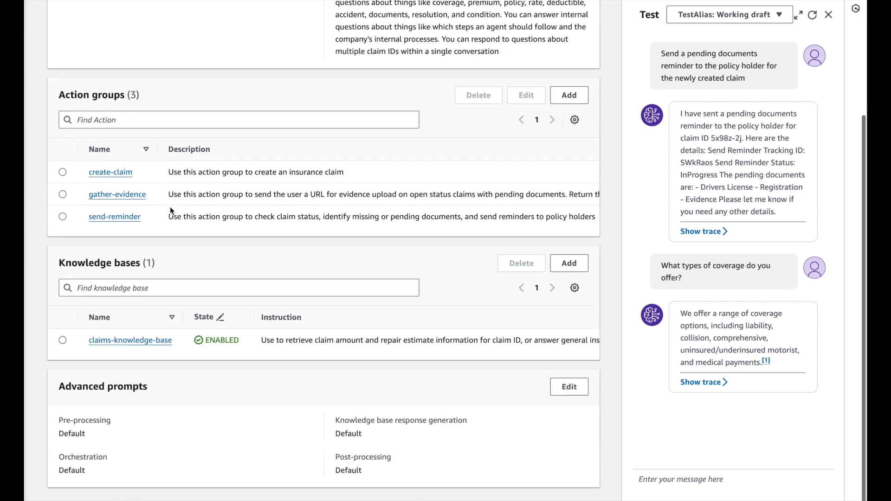
click(568, 395)
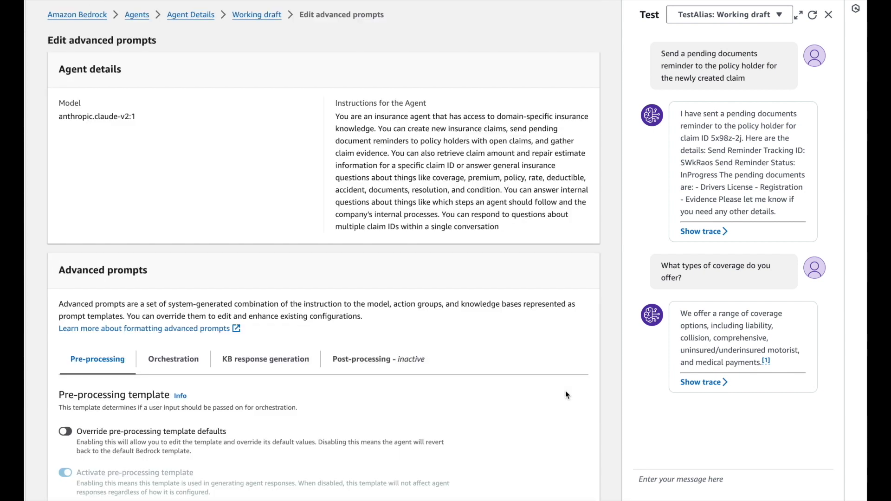
Review the pre-processing, orchestration and KB response generation templates in the advanced prompts
scroll(285, 288, down, 3)
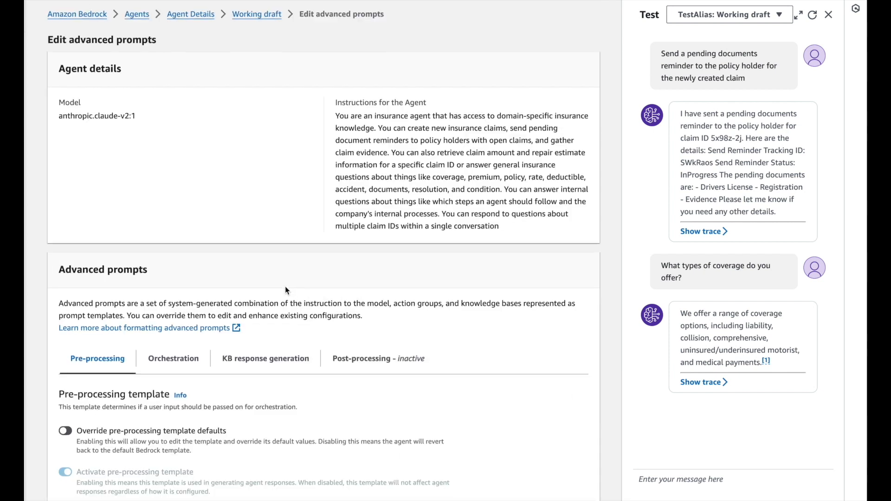
scroll(285, 286, down, 2)
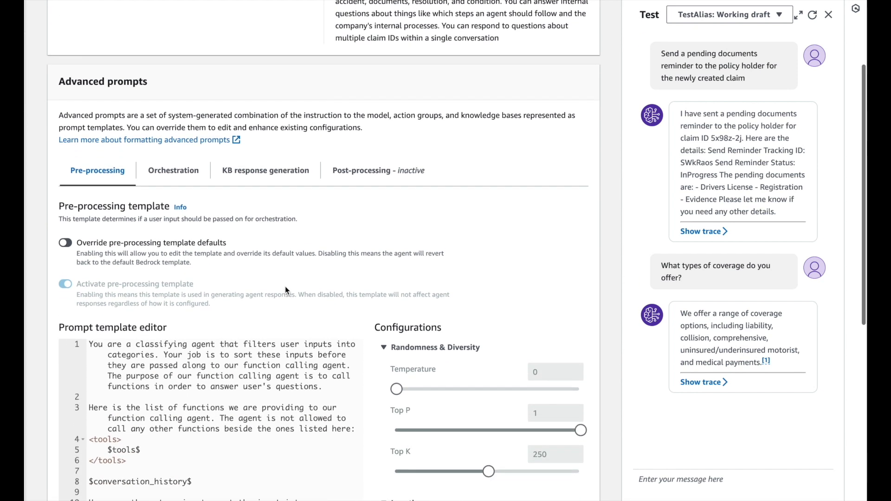
click(181, 153)
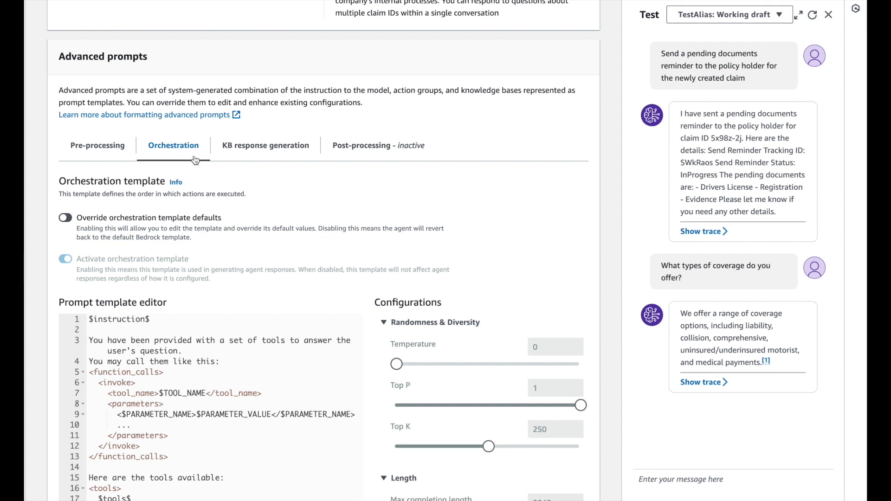
click(260, 150)
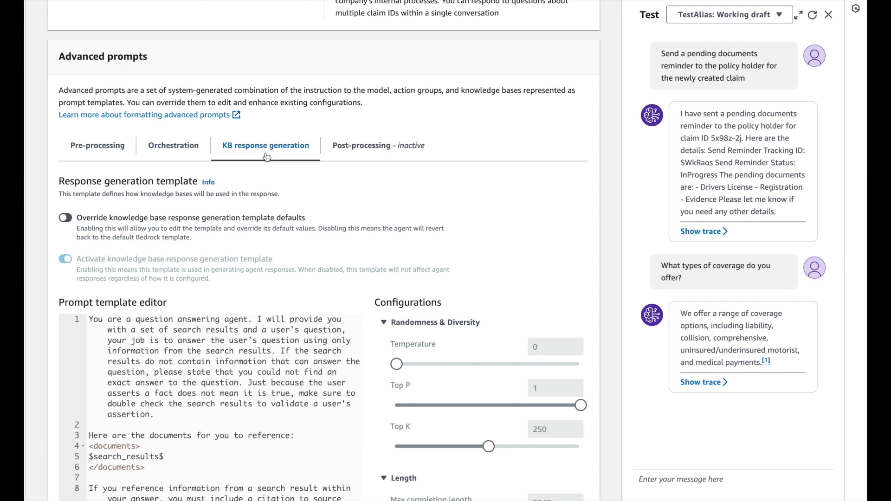